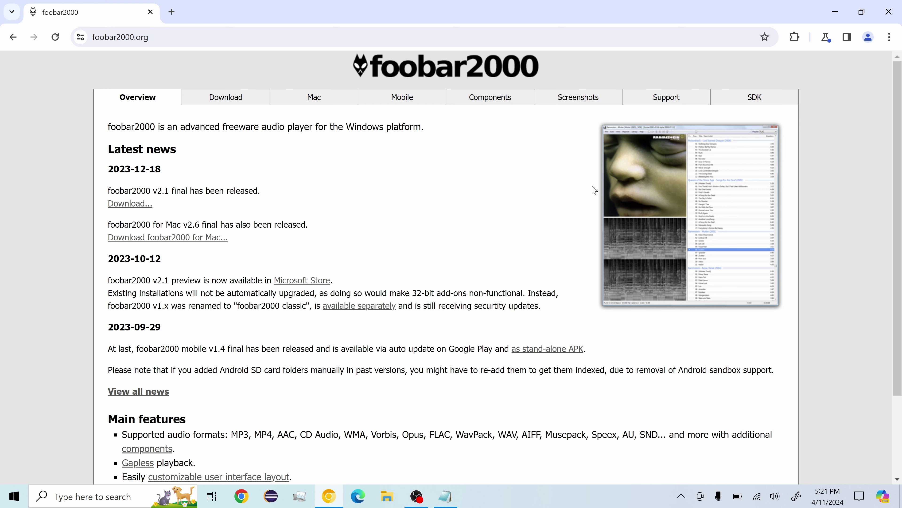
Download the 64-bit installer of the latest stable foobar2000 version, v2.1.3, from the foobar2000 website
{"action": "scroll", "coordinate": [470, 287], "scroll_direction": "down", "scroll_amount": 3}
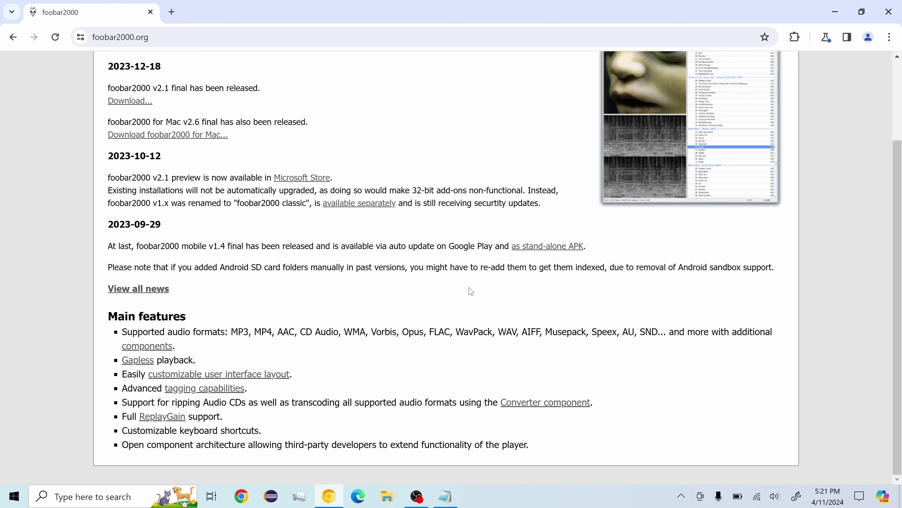
{"action": "scroll", "coordinate": [471, 291], "scroll_direction": "up", "scroll_amount": 3}
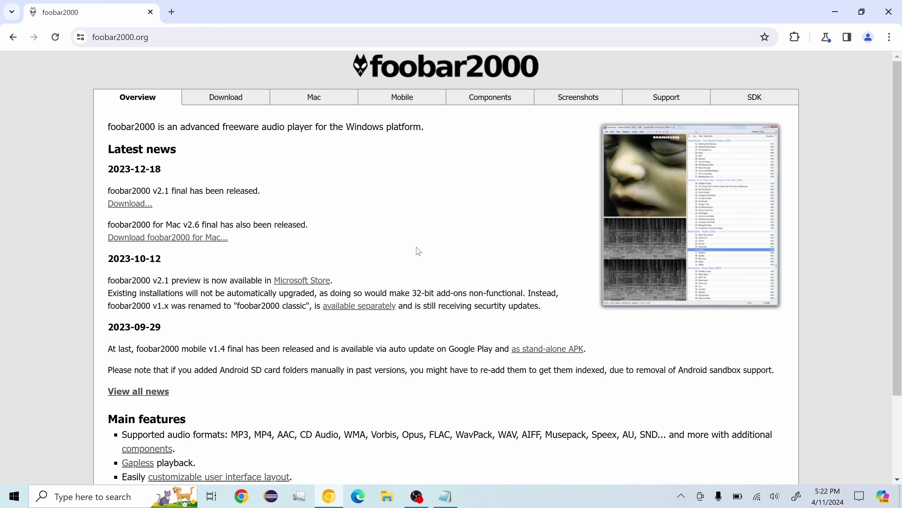
{"action": "scroll", "coordinate": [330, 180], "scroll_direction": "down", "scroll_amount": 1}
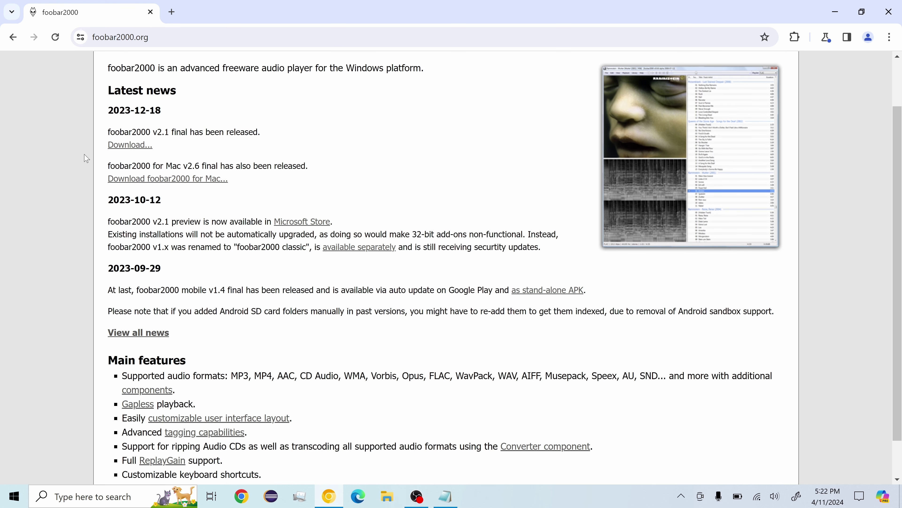
{"action": "scroll", "coordinate": [368, 260], "scroll_direction": "down", "scroll_amount": 1}
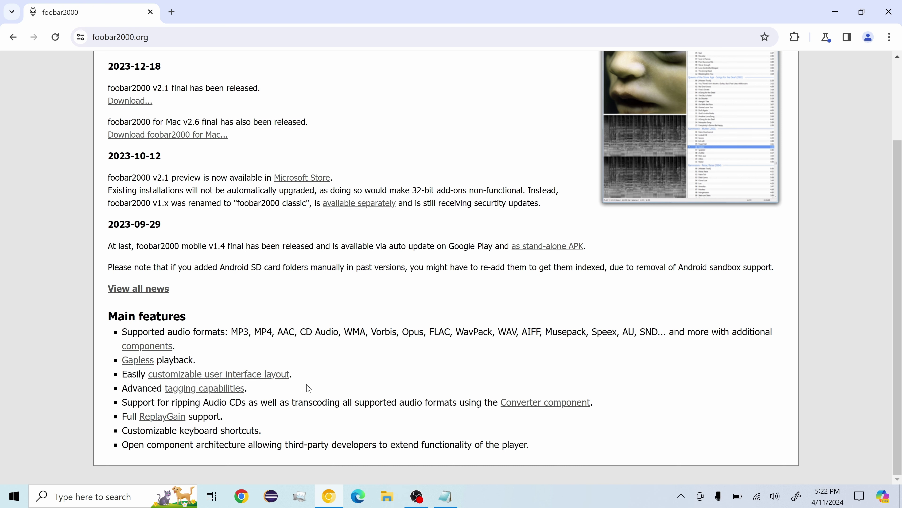
{"action": "scroll", "coordinate": [366, 342], "scroll_direction": "up", "scroll_amount": 2}
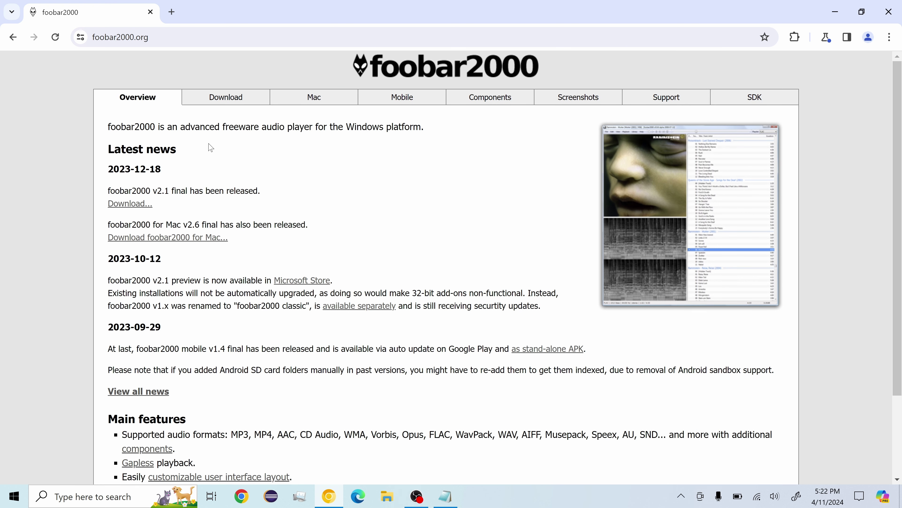
{"action": "left_click", "coordinate": [246, 99]}
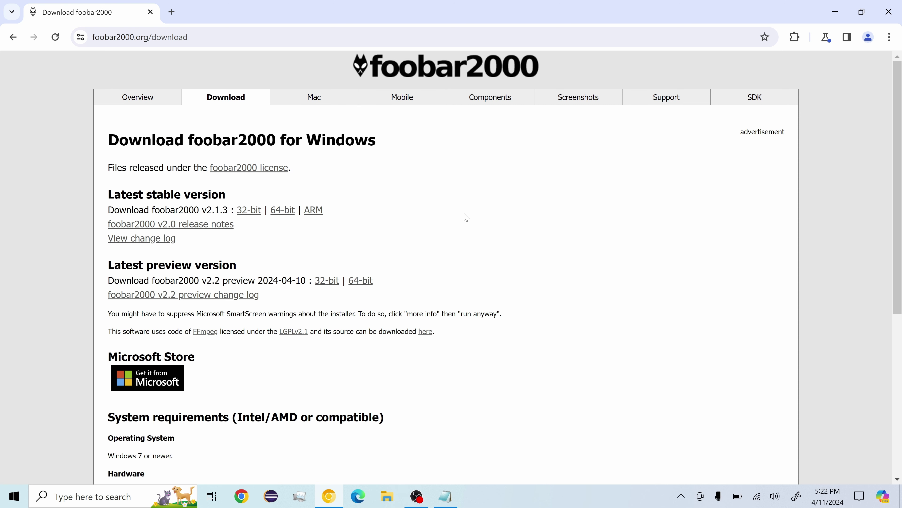
{"action": "left_click_drag", "start_coordinate": [115, 194], "coordinate": [297, 195]}
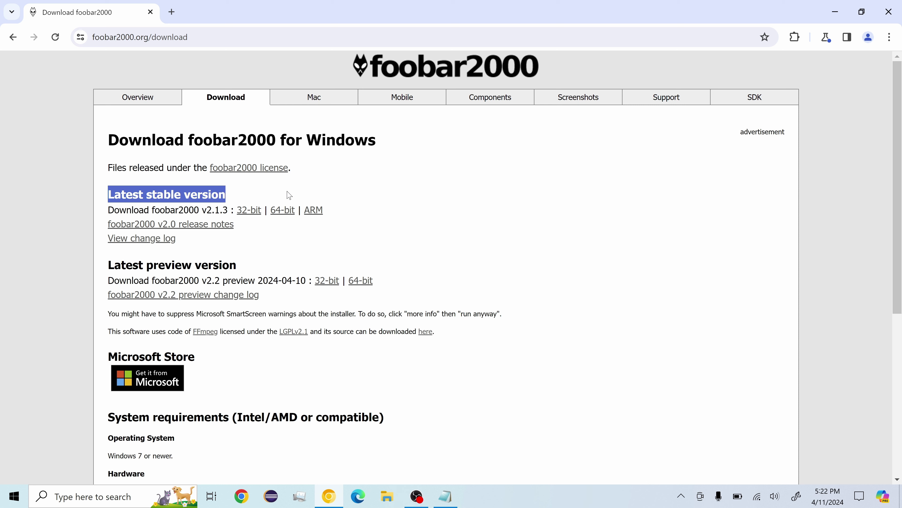
{"action": "left_click", "coordinate": [281, 195]}
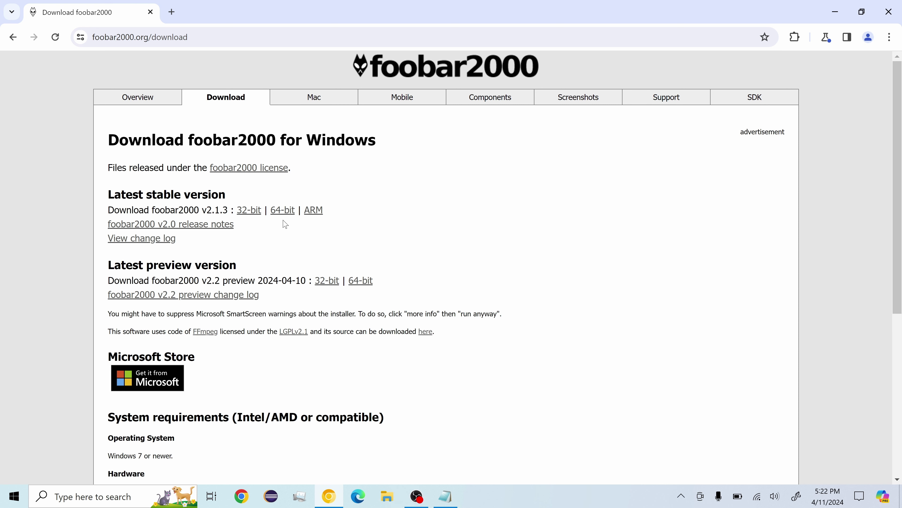
{"action": "left_click", "coordinate": [286, 210]}
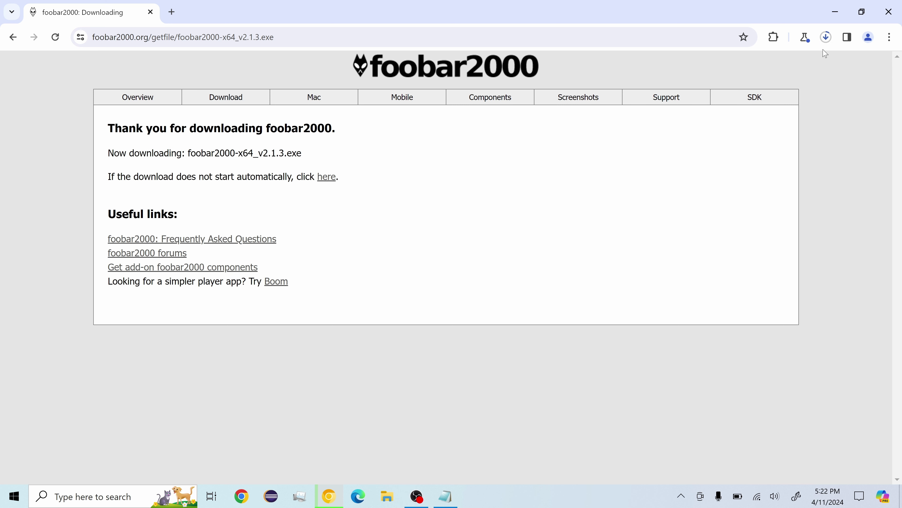
Show the downloaded foobar2000-x64_v2.1.3 installer in its folder in File Explorer and launch it
{"action": "left_click", "coordinate": [826, 38]}
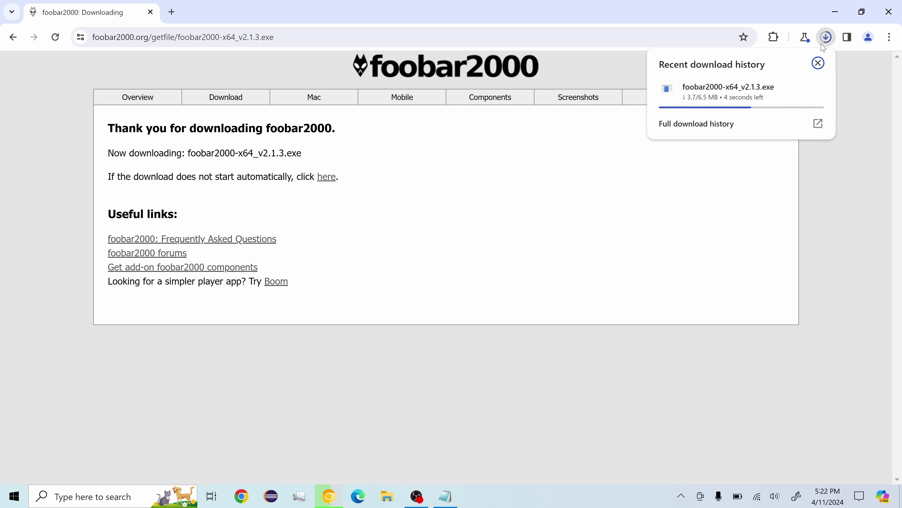
{"action": "mouse_move", "coordinate": [767, 102]}
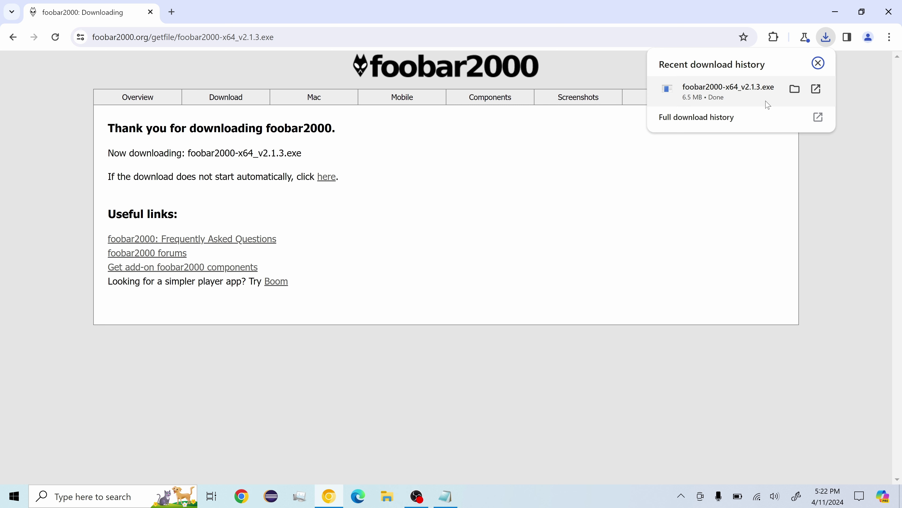
{"action": "left_click", "coordinate": [795, 90]}
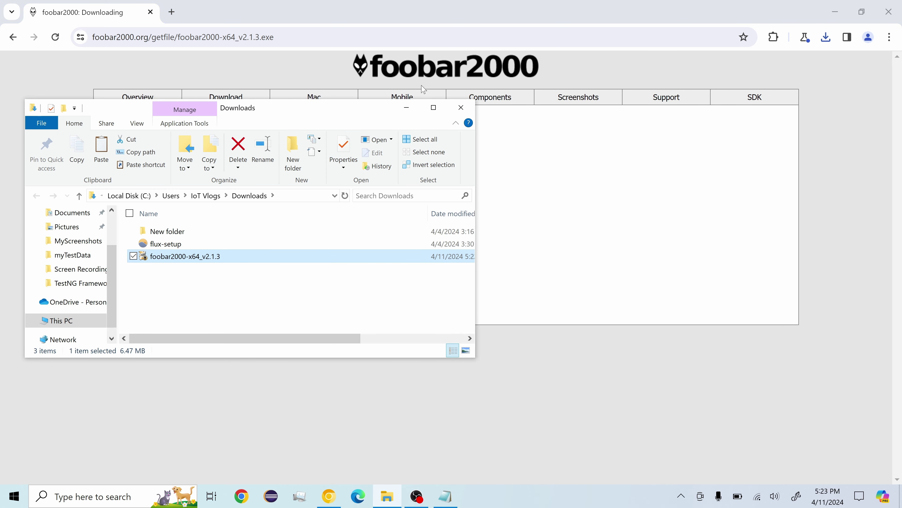
{"action": "left_click", "coordinate": [434, 107]}
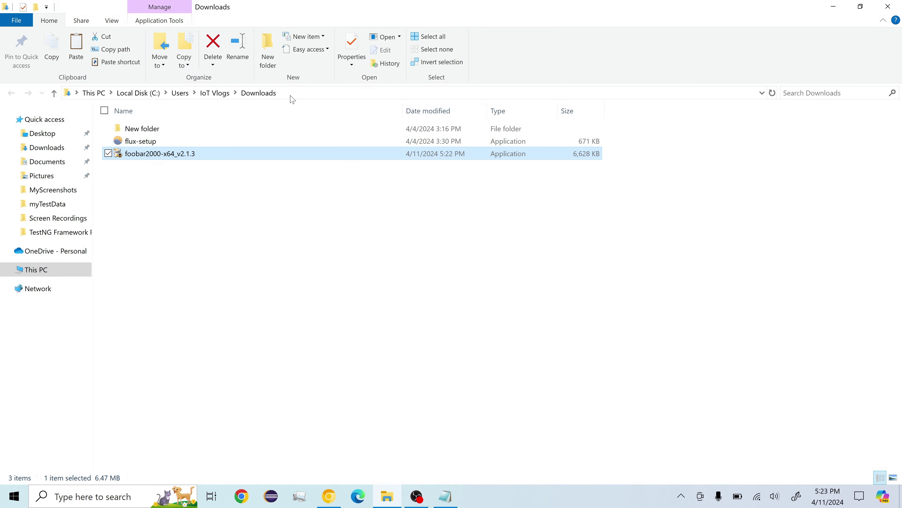
{"action": "mouse_move", "coordinate": [158, 161]}
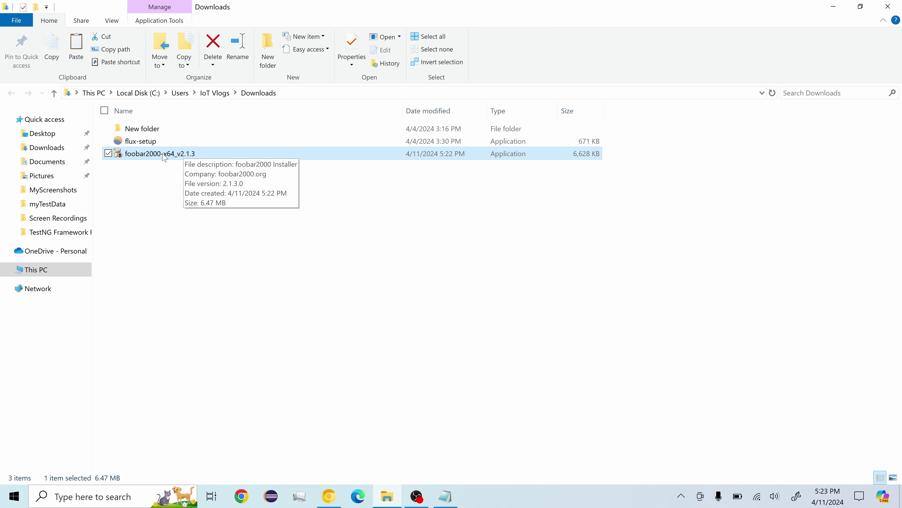
{"action": "double_click", "coordinate": [165, 155]}
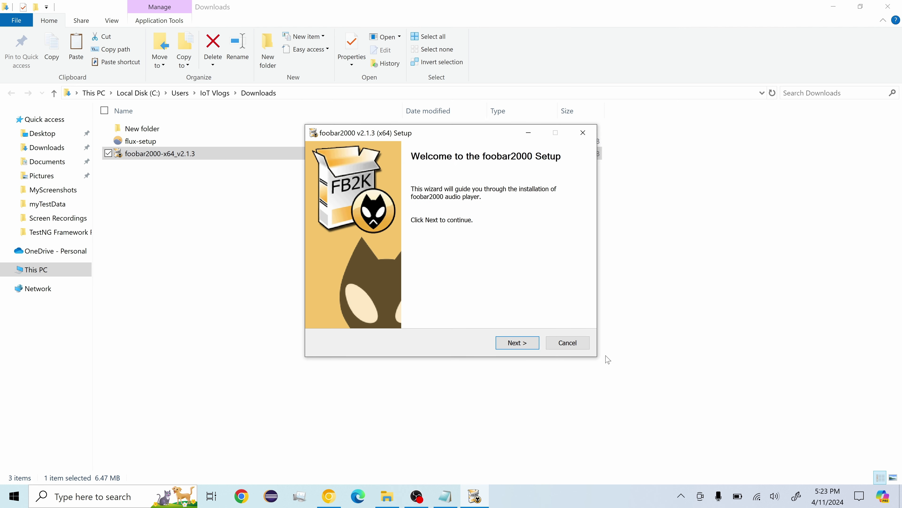
Pass the setup wizard's welcome page, review the license agreement and accept it
{"action": "left_click", "coordinate": [524, 344]}
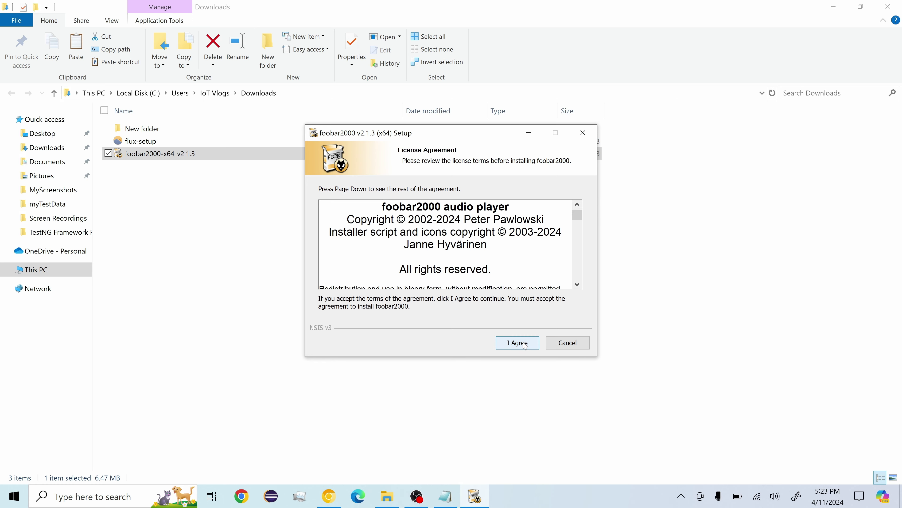
{"action": "scroll", "coordinate": [517, 228], "scroll_direction": "down", "scroll_amount": 2}
{"action": "scroll", "coordinate": [517, 230], "scroll_direction": "down", "scroll_amount": 20}
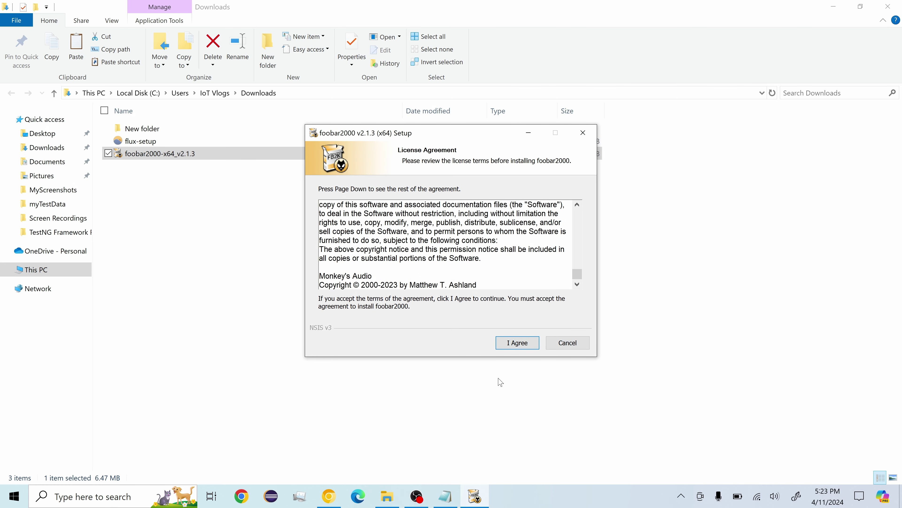
{"action": "left_click", "coordinate": [514, 344]}
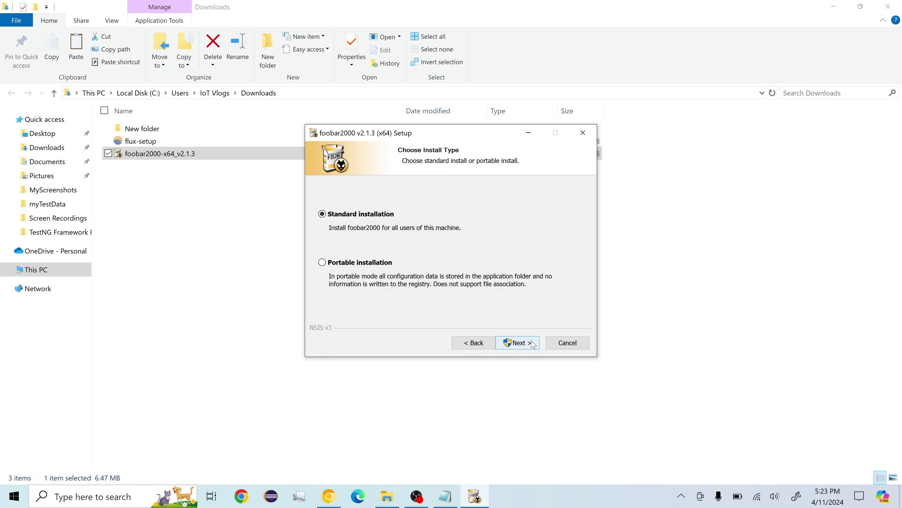
Install foobar2000 as a Full standard installation in C:\Program Files\foobar2000 and finish setup with the player set to run
{"action": "left_click", "coordinate": [525, 343]}
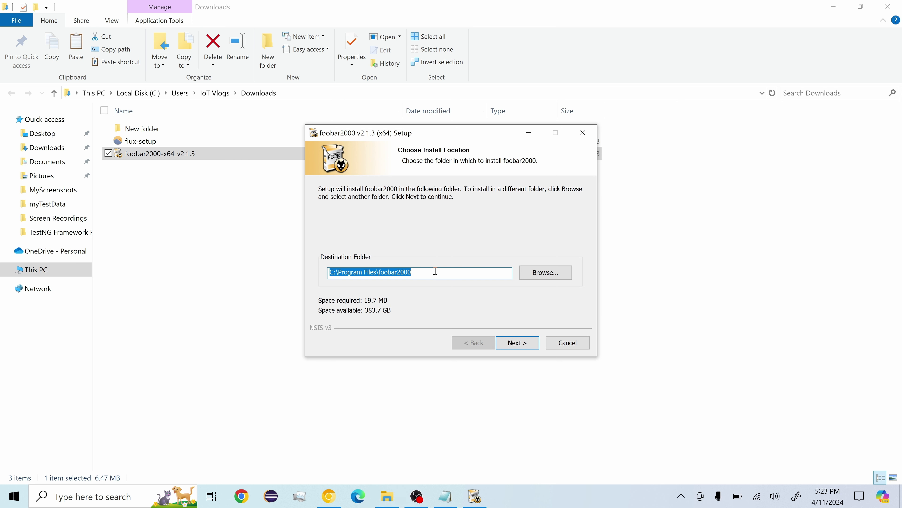
{"action": "left_click", "coordinate": [538, 344]}
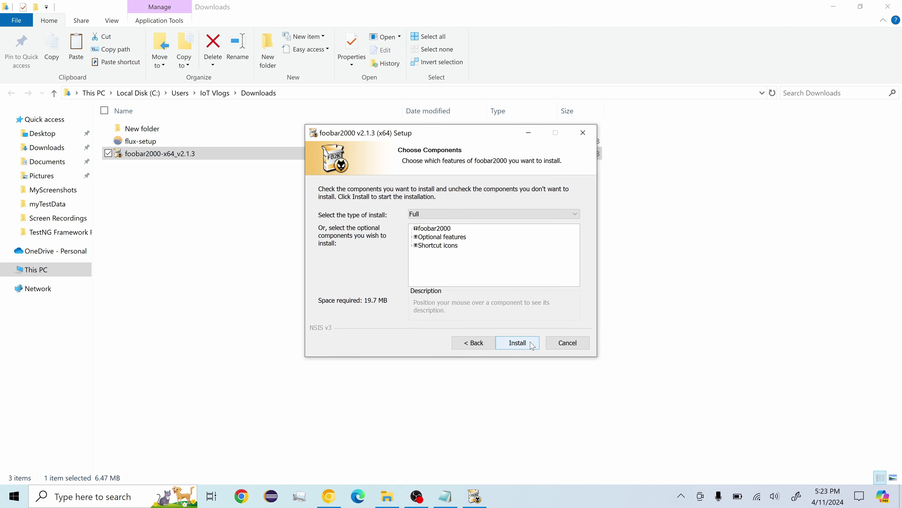
{"action": "left_click", "coordinate": [533, 344]}
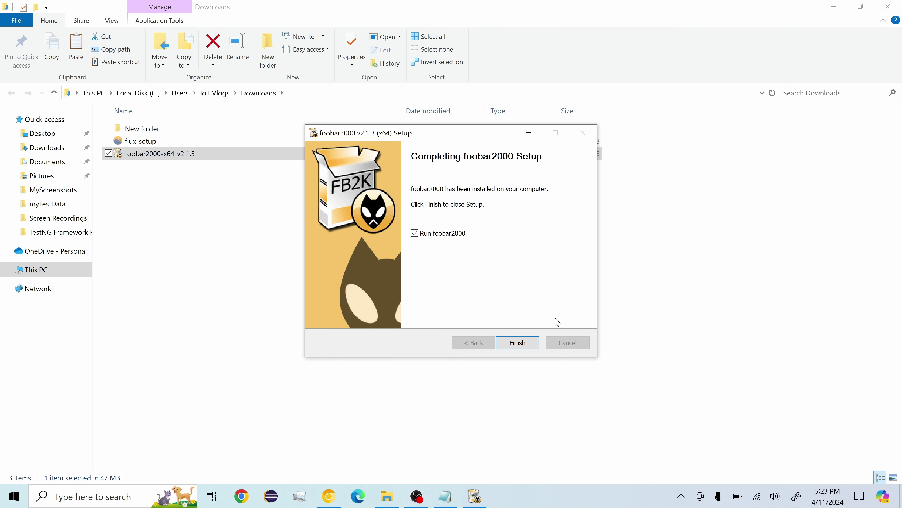
{"action": "left_click", "coordinate": [526, 343]}
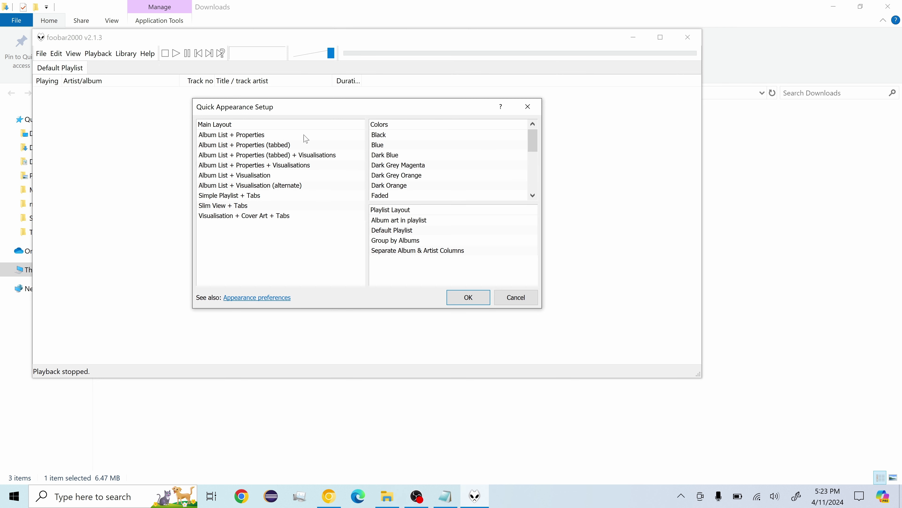
Dismiss the Quick Appearance Setup without applying changes and close the foobar2000 player
{"action": "scroll", "coordinate": [454, 169], "scroll_direction": "down", "scroll_amount": 3}
{"action": "scroll", "coordinate": [461, 165], "scroll_direction": "up", "scroll_amount": 3}
{"action": "left_click", "coordinate": [525, 301]}
{"action": "left_click_drag", "start_coordinate": [695, 373], "coordinate": [488, 135]}
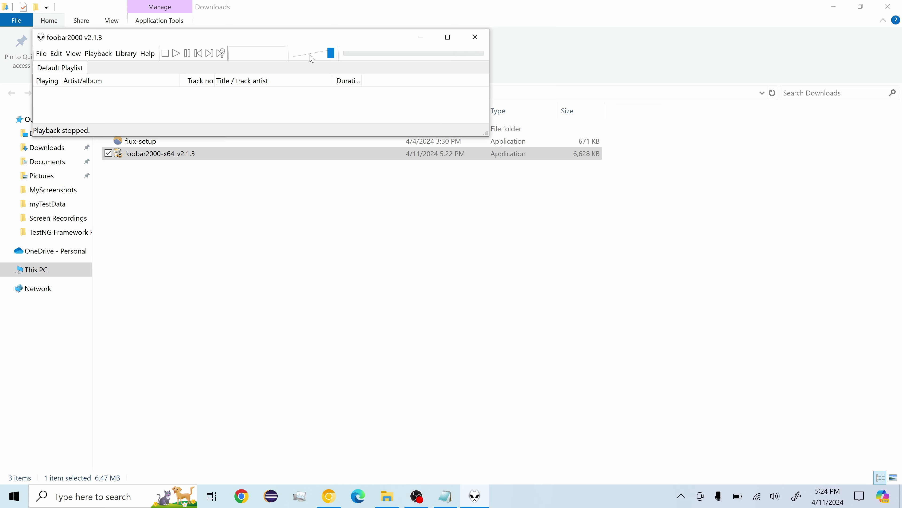
{"action": "left_click_drag", "start_coordinate": [309, 43], "coordinate": [517, 178]}
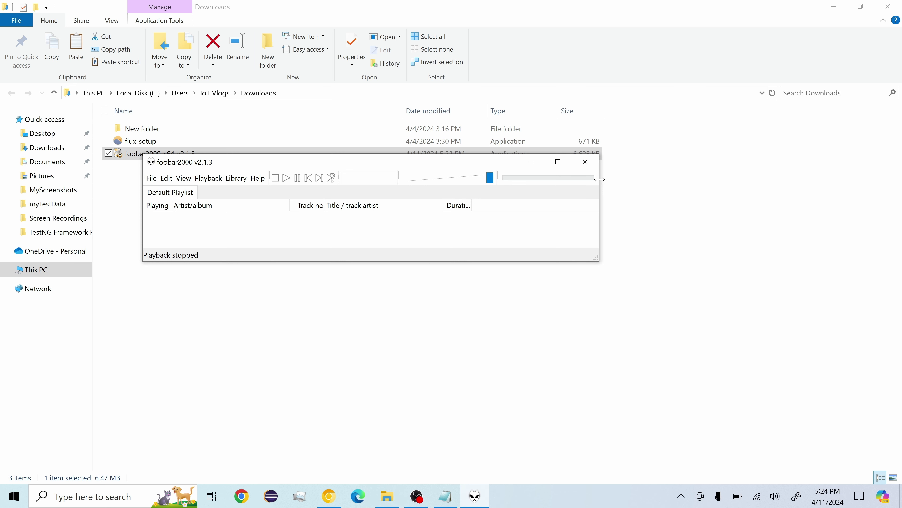
{"action": "left_click", "coordinate": [585, 162]}
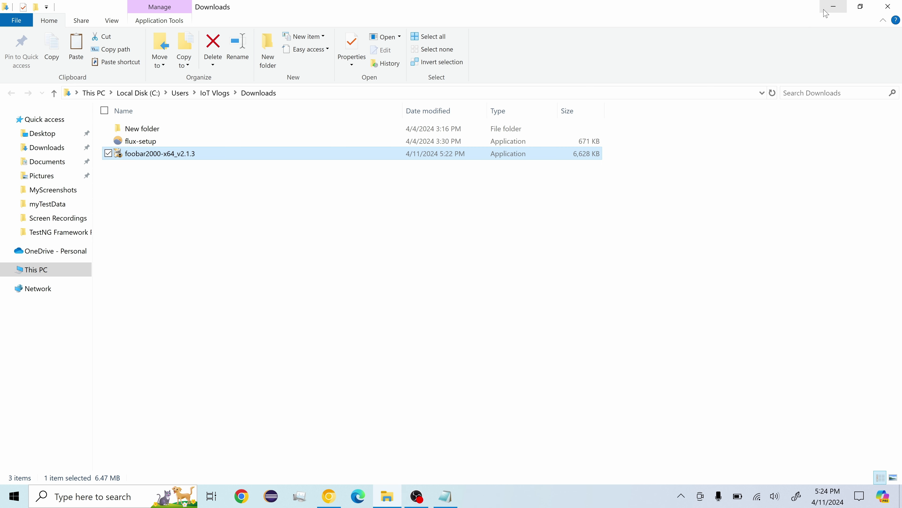
Minimize the open windows and open the Sample for LibreOffice folder from the desktop in a maximized window
{"action": "left_click", "coordinate": [833, 7]}
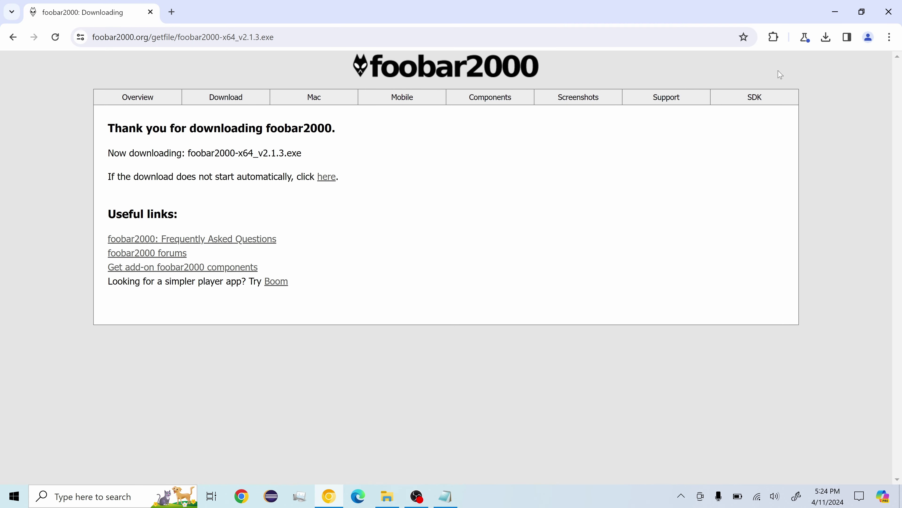
{"action": "left_click", "coordinate": [835, 11]}
{"action": "double_click", "coordinate": [875, 34]}
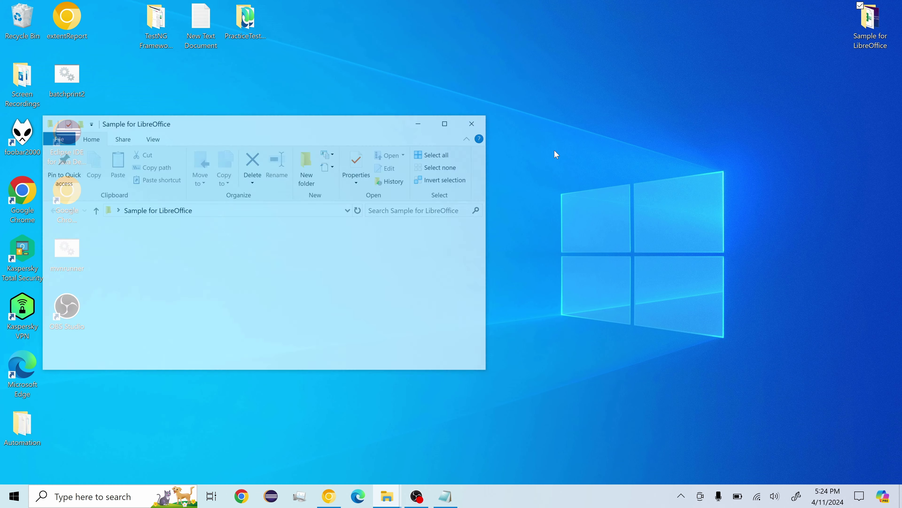
{"action": "left_click", "coordinate": [456, 120]}
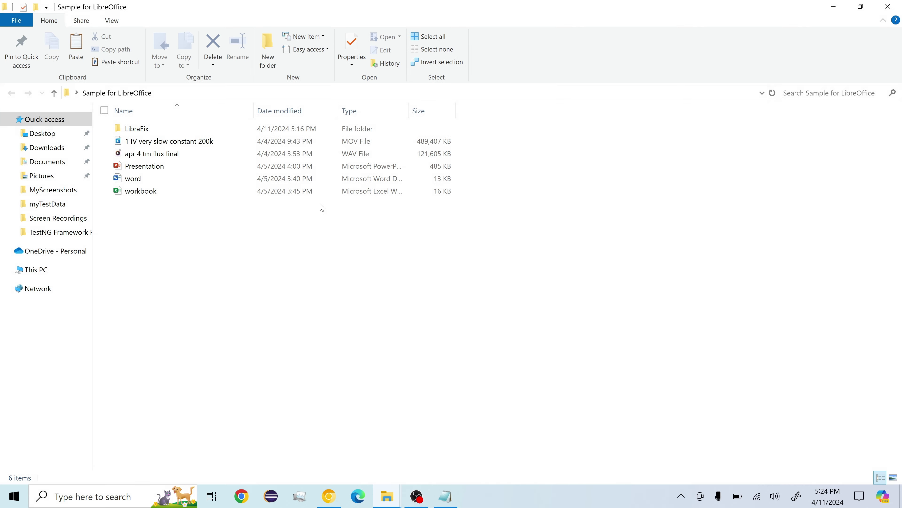
Check the file type in the properties of the apr 4 tm flux final file, then close them
{"action": "left_click", "coordinate": [180, 161]}
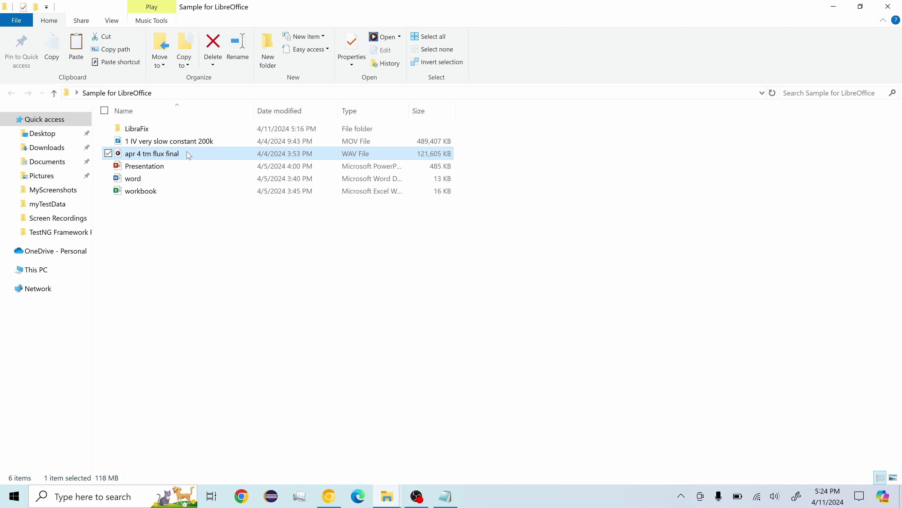
{"action": "key", "text": "shift+F10"}
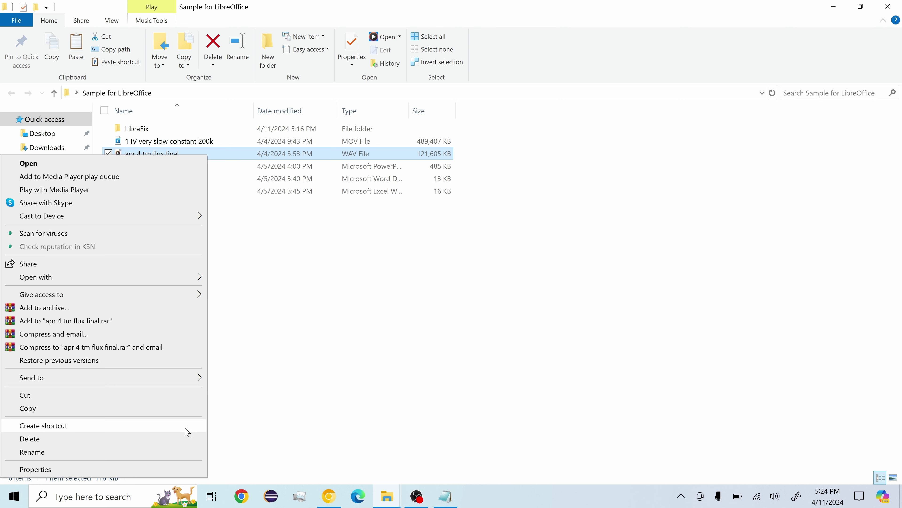
{"action": "left_click", "coordinate": [155, 467]}
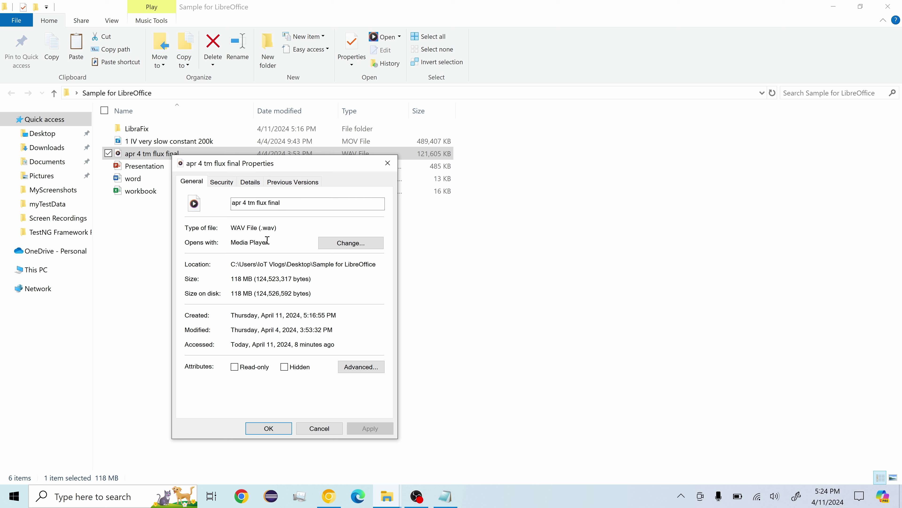
{"action": "left_click_drag", "start_coordinate": [262, 229], "coordinate": [278, 228]}
{"action": "left_click", "coordinate": [285, 229]}
{"action": "left_click_drag", "start_coordinate": [264, 229], "coordinate": [273, 228]}
{"action": "left_click", "coordinate": [280, 228]}
{"action": "left_click", "coordinate": [387, 163]}
Open the apr 4 tm flux final file with foobar2000 and make that app the default for .wav files
{"action": "left_click", "coordinate": [284, 165]}
{"action": "left_click", "coordinate": [130, 152]}
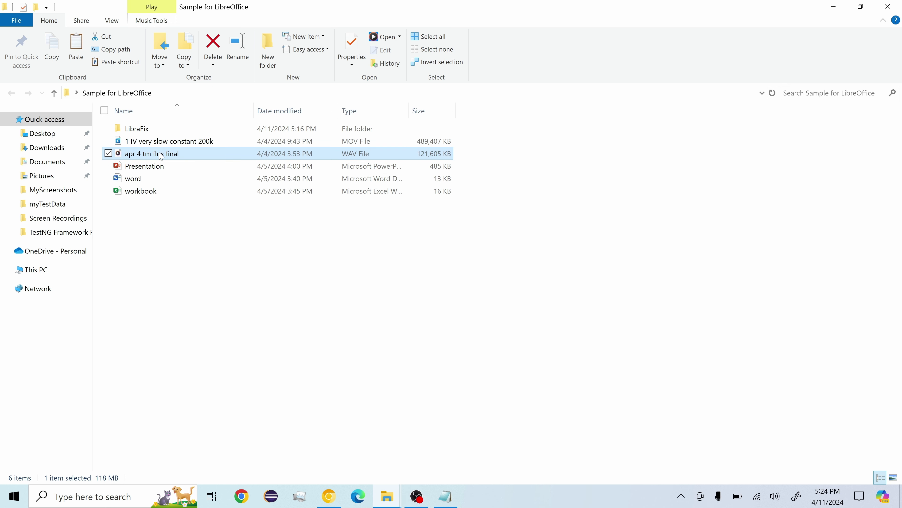
{"action": "right_click", "coordinate": [161, 157]}
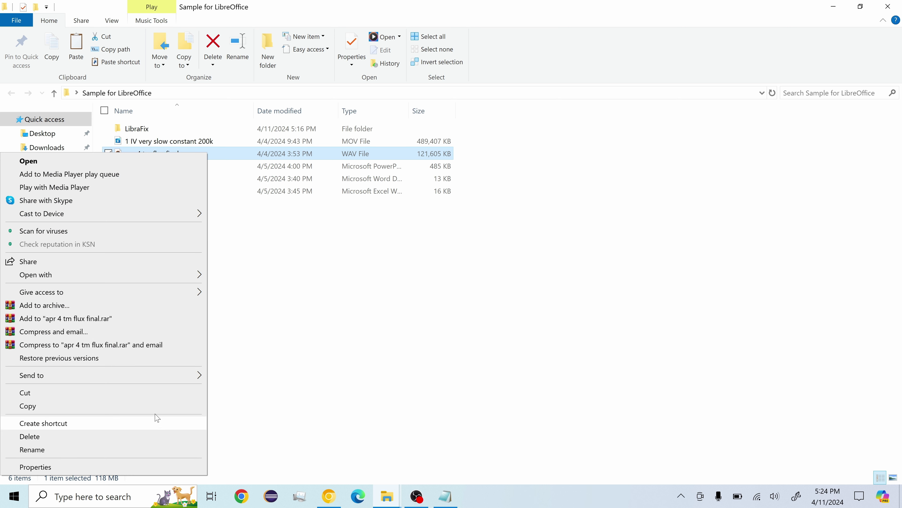
{"action": "mouse_move", "coordinate": [195, 276]}
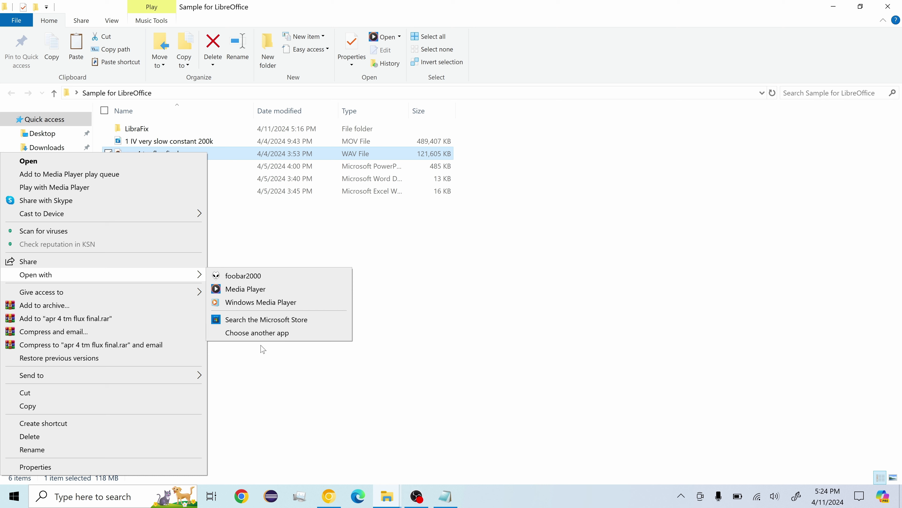
{"action": "left_click", "coordinate": [305, 333]}
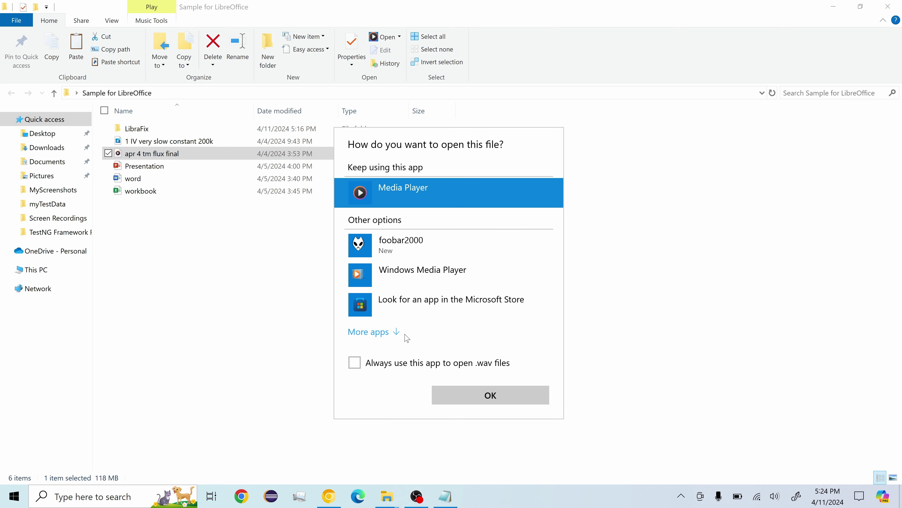
{"action": "left_click", "coordinate": [410, 249]}
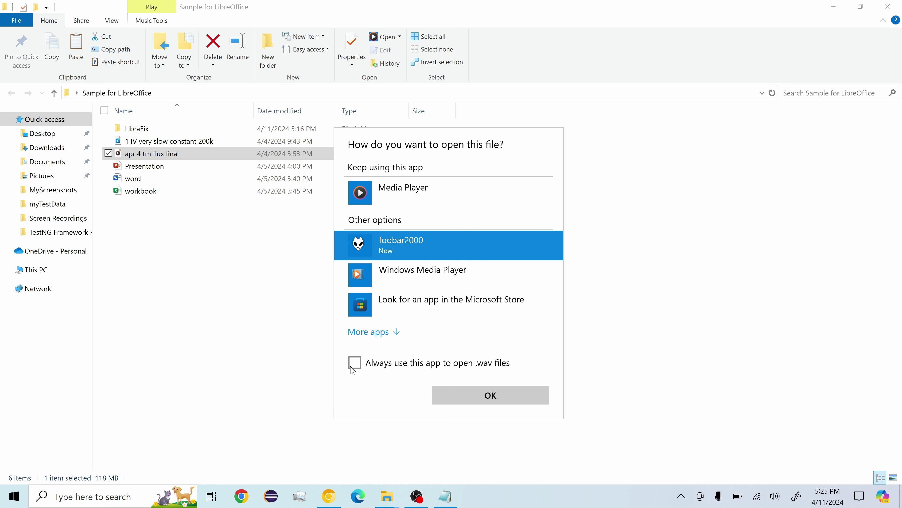
{"action": "left_click", "coordinate": [355, 365]}
{"action": "left_click", "coordinate": [478, 400]}
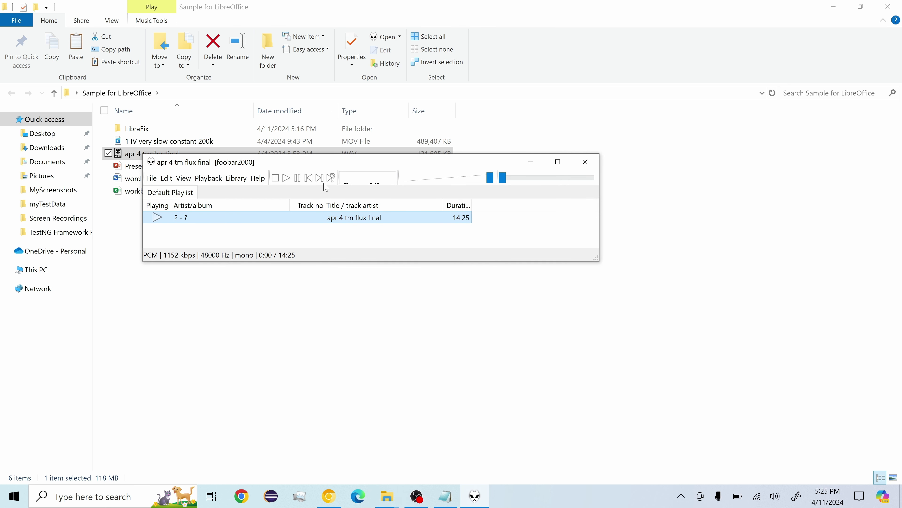
Seek the playing track to about 2:24 and pause playback
{"action": "left_click", "coordinate": [519, 178]}
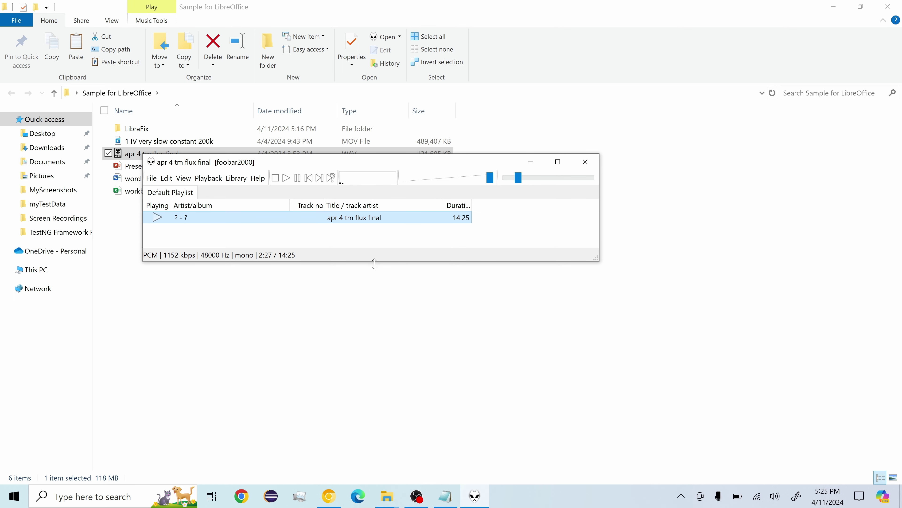
{"action": "mouse_move", "coordinate": [519, 178]}
{"action": "left_mouse_down"}
{"action": "mouse_move", "coordinate": [508, 179]}
{"action": "mouse_move", "coordinate": [516, 194]}
{"action": "left_mouse_up"}
{"action": "left_click_drag", "start_coordinate": [519, 181], "coordinate": [514, 184]}
{"action": "left_click_drag", "start_coordinate": [514, 181], "coordinate": [518, 182]}
{"action": "left_click", "coordinate": [302, 178]}
Minimize the Sample for LibreOffice folder, reposition the player window over the desktop and seek the paused track to 2:01
{"action": "left_click_drag", "start_coordinate": [421, 167], "coordinate": [461, 151]}
{"action": "left_click", "coordinate": [834, 6]}
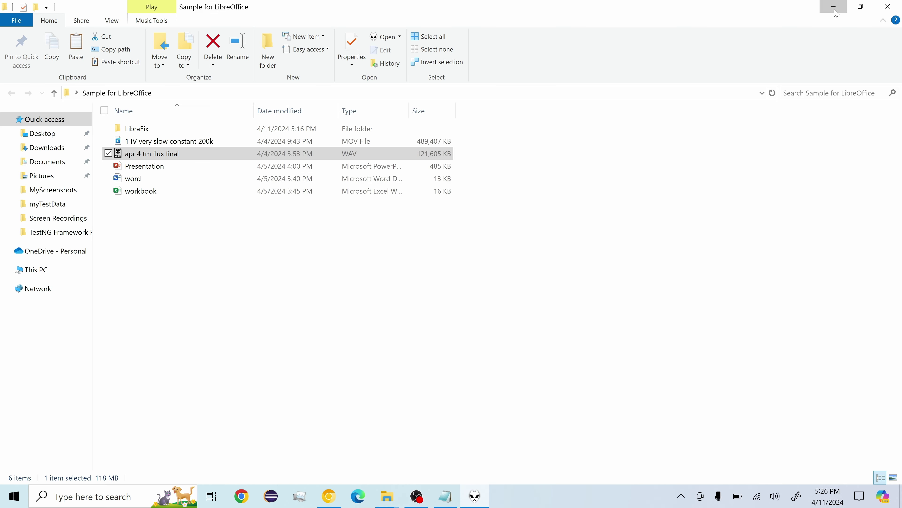
{"action": "left_click_drag", "start_coordinate": [326, 151], "coordinate": [361, 171]}
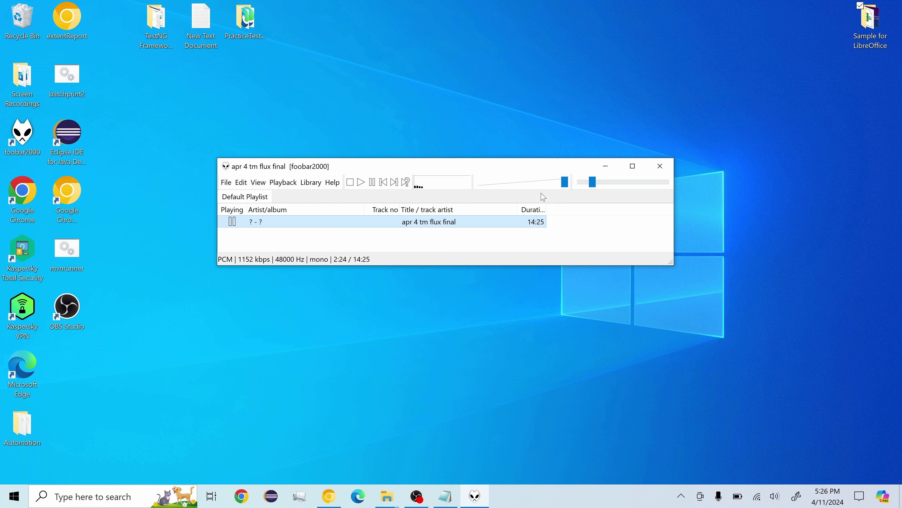
{"action": "left_click_drag", "start_coordinate": [579, 179], "coordinate": [589, 213]}
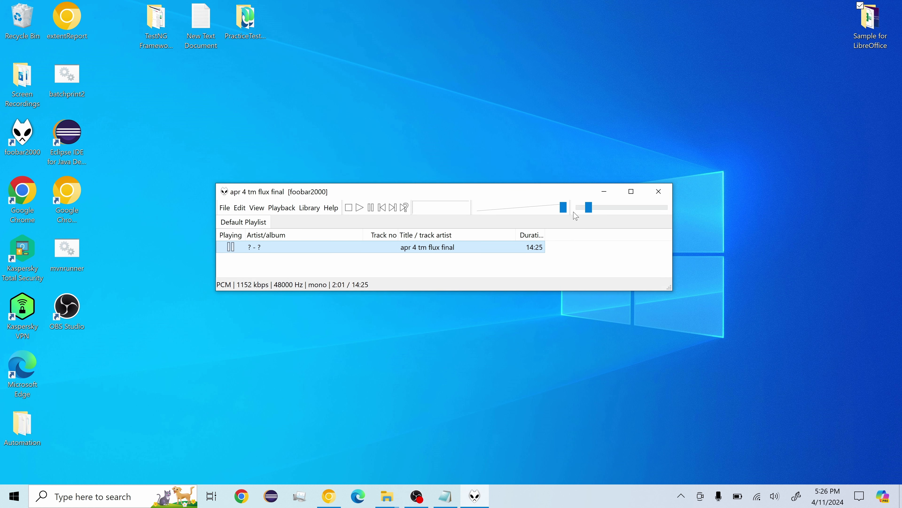
Hide the Seekbar from the player's toolbar, lower the volume slightly and show the Seekbar again
{"action": "right_click", "coordinate": [575, 195]}
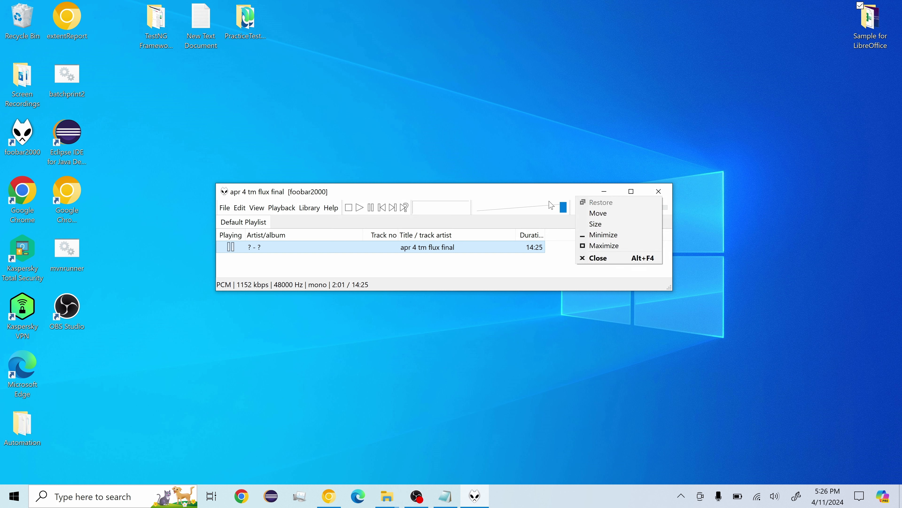
{"action": "right_click", "coordinate": [490, 210]}
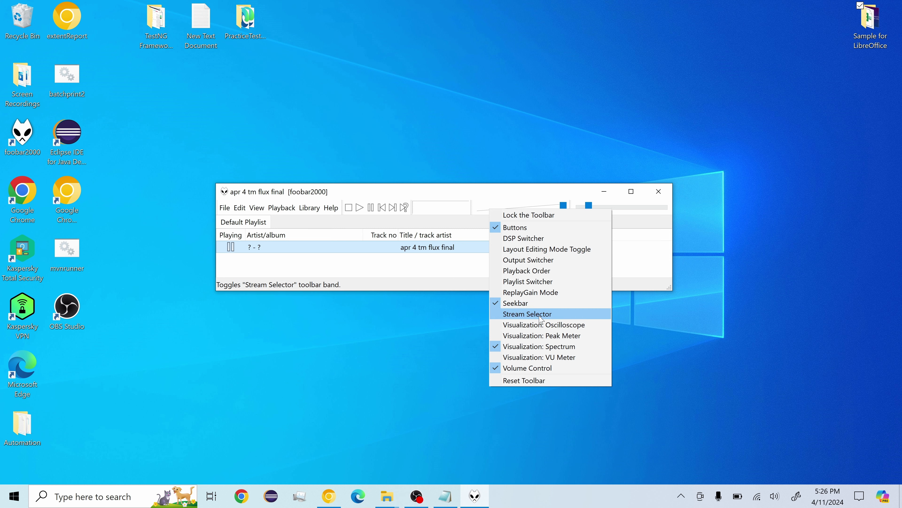
{"action": "left_click", "coordinate": [576, 199]}
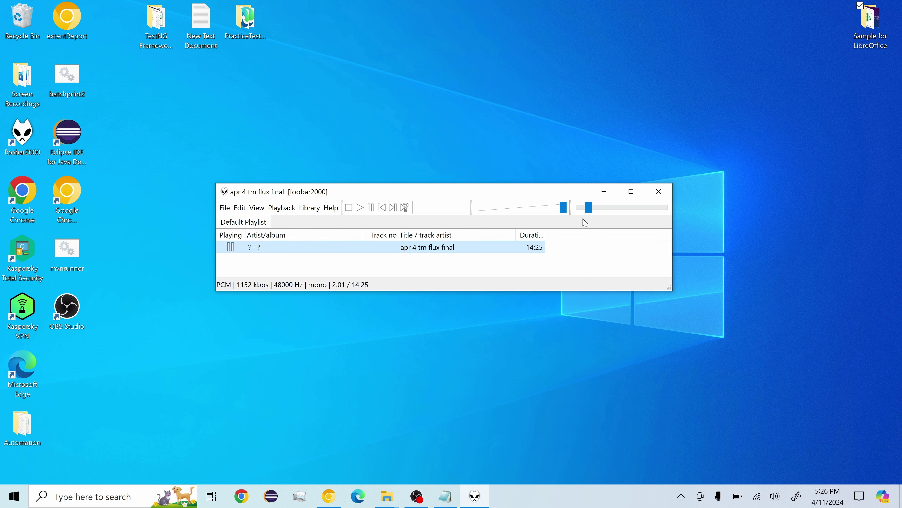
{"action": "right_click", "coordinate": [484, 206]}
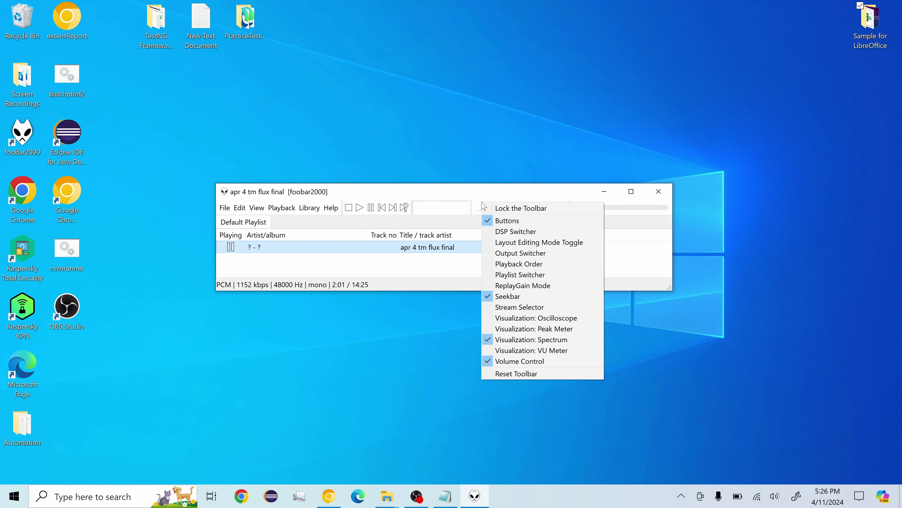
{"action": "left_click", "coordinate": [500, 298]}
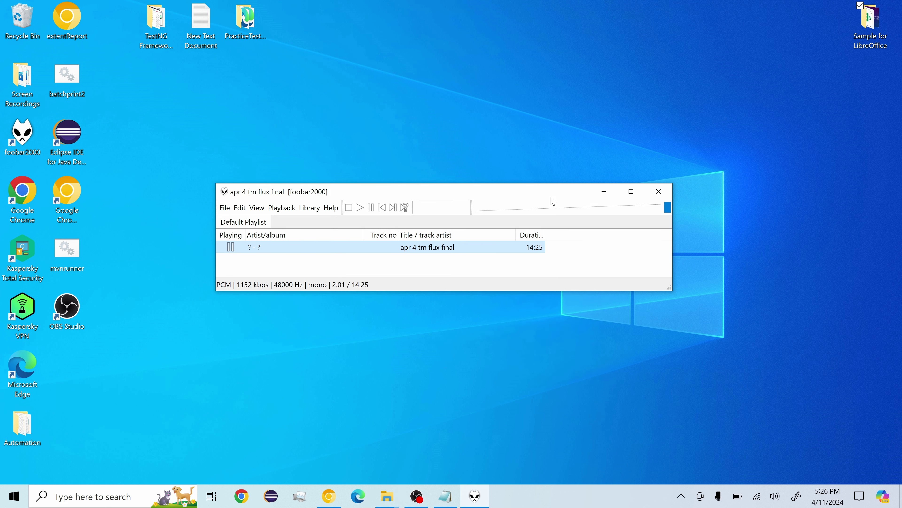
{"action": "left_click_drag", "start_coordinate": [578, 207], "coordinate": [658, 214]}
{"action": "right_click", "coordinate": [492, 206]}
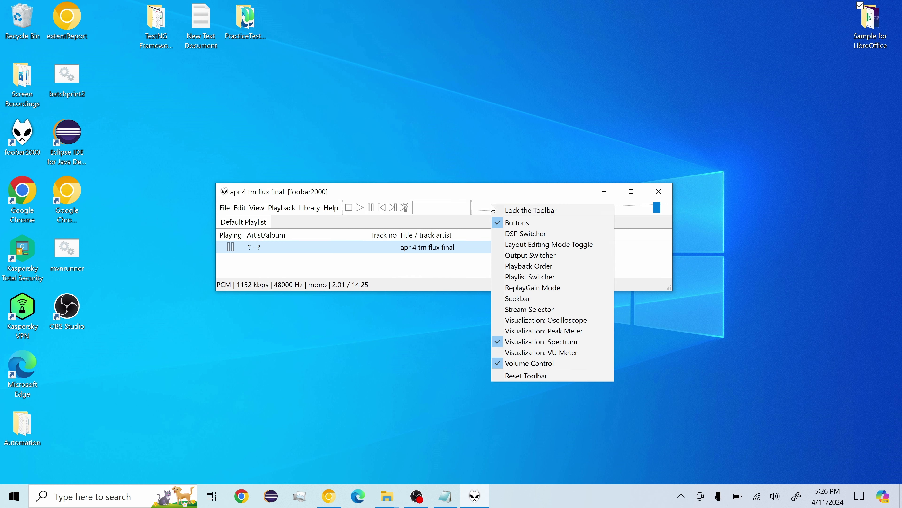
{"action": "left_click", "coordinate": [520, 299]}
{"action": "left_click", "coordinate": [697, 222]}
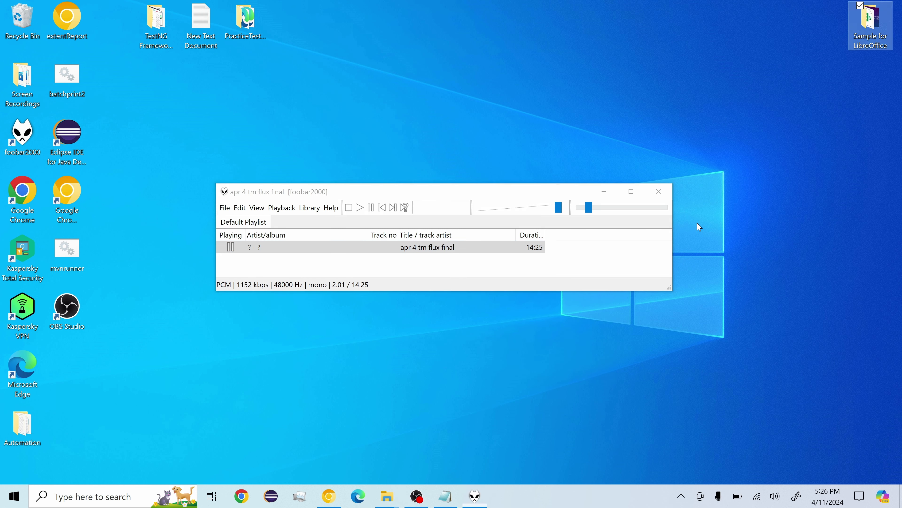
Widen the player window slightly and play the track from the start with the volume at minimum
{"action": "left_click_drag", "start_coordinate": [673, 230], "coordinate": [707, 227]}
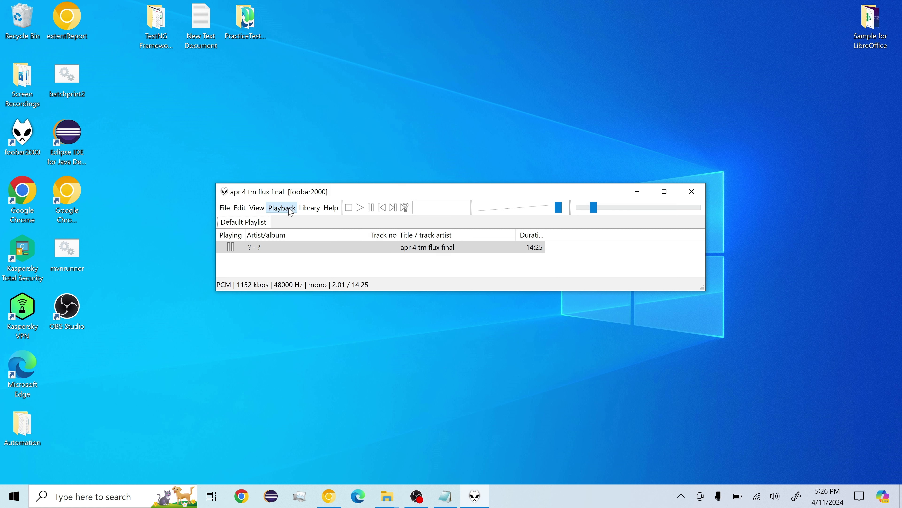
{"action": "left_click", "coordinate": [255, 209]}
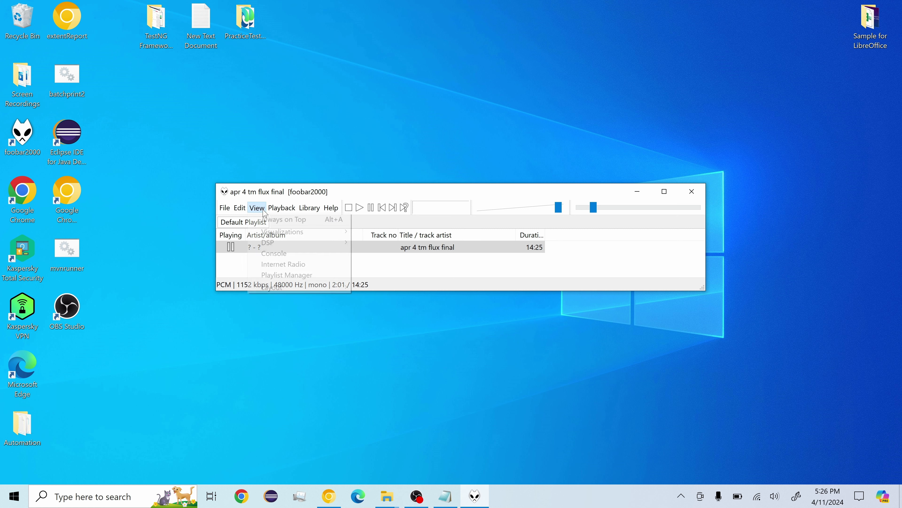
{"action": "left_click_drag", "start_coordinate": [559, 207], "coordinate": [477, 208]}
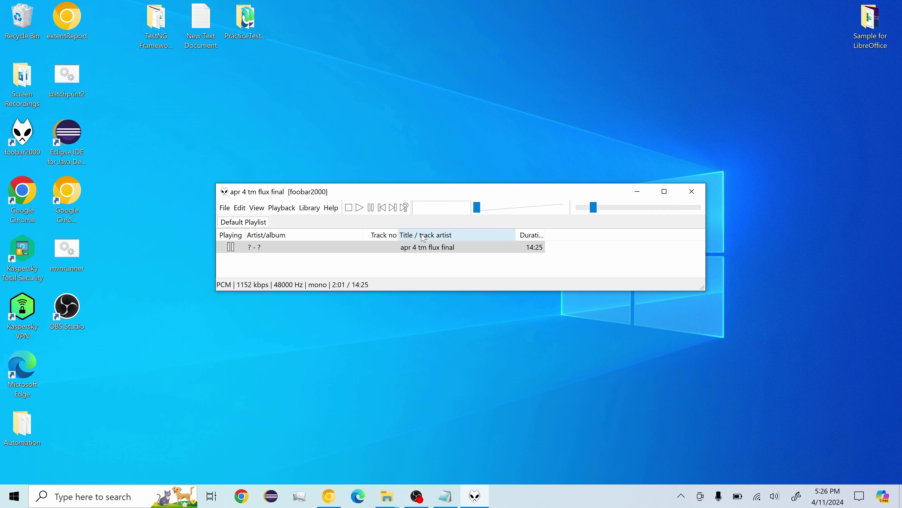
{"action": "left_click", "coordinate": [360, 208]}
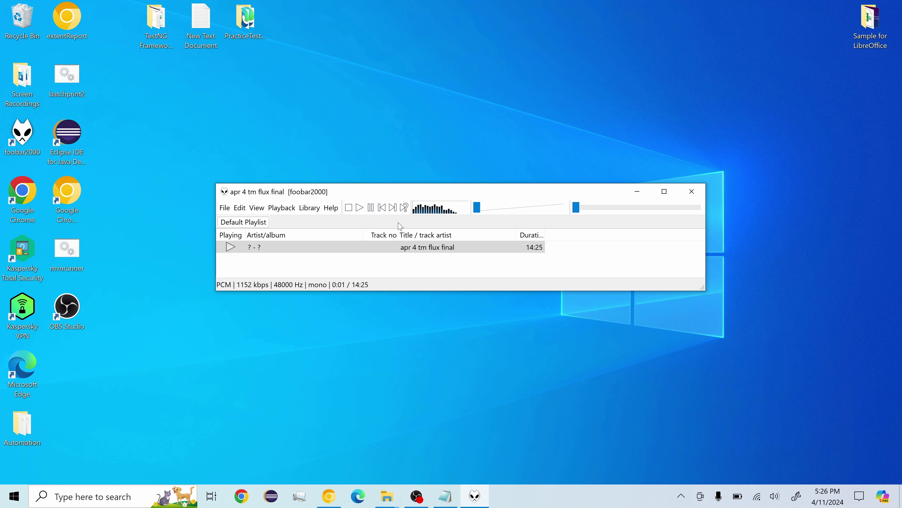
Open the Oscilloscope visualization, view it in full screen and return it to a window
{"action": "left_click", "coordinate": [264, 209]}
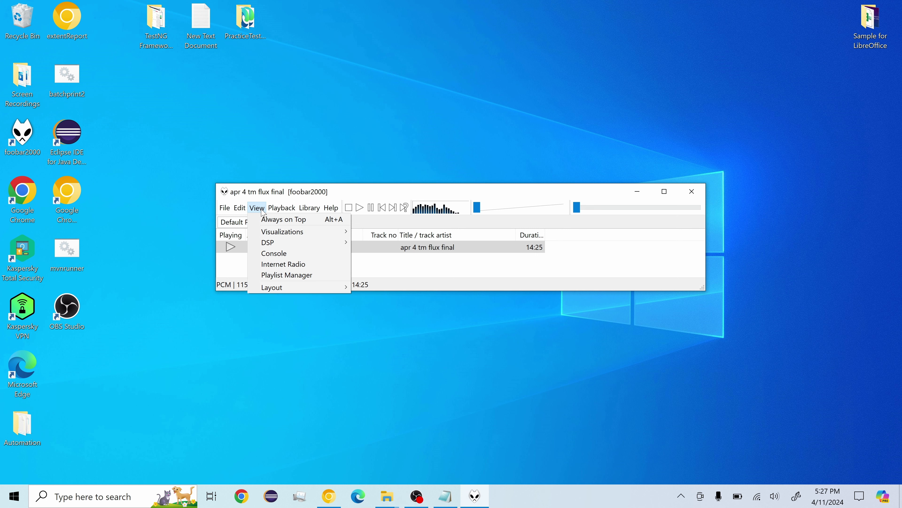
{"action": "mouse_move", "coordinate": [264, 235]}
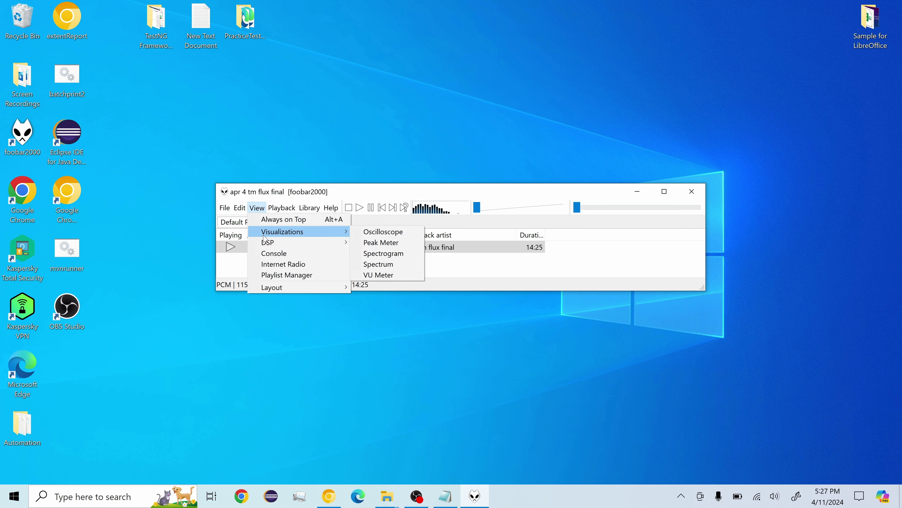
{"action": "left_click", "coordinate": [418, 236]}
{"action": "double_click", "coordinate": [449, 226]}
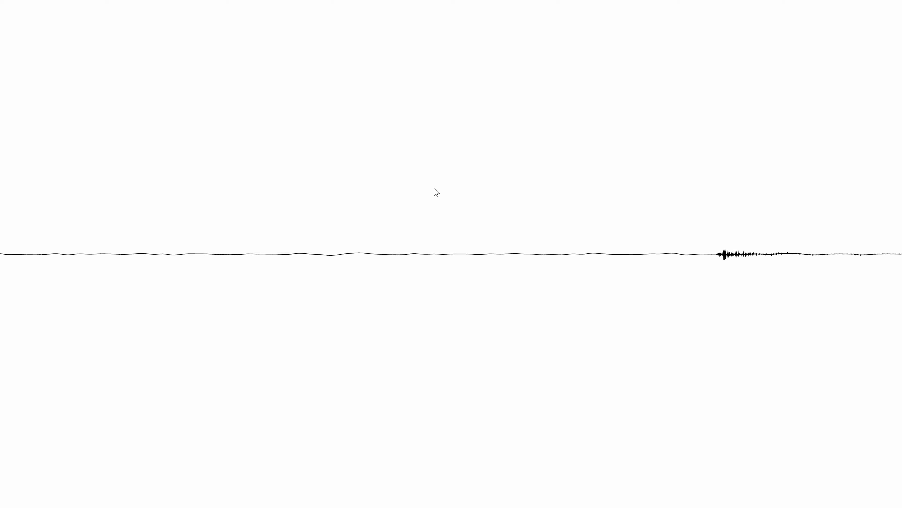
{"action": "double_click", "coordinate": [472, 182]}
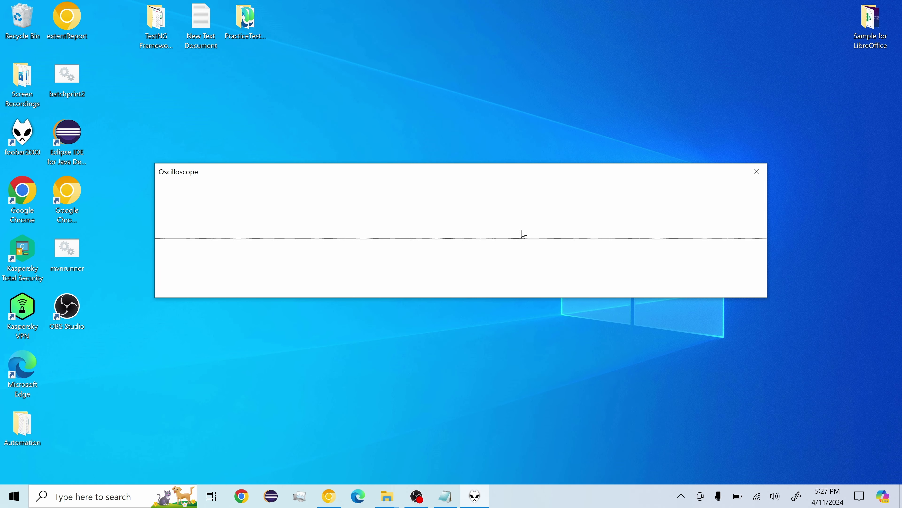
Seek the track to about 3:30 with the Oscilloscope moved clear of the seekbar, and close the Oscilloscope
{"action": "left_click_drag", "start_coordinate": [579, 207], "coordinate": [622, 216]}
{"action": "left_click", "coordinate": [606, 207]}
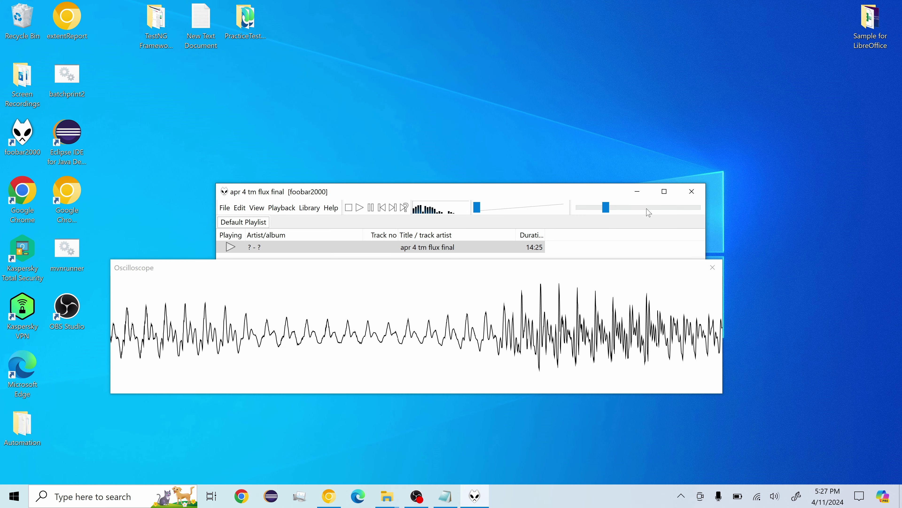
{"action": "left_click", "coordinate": [713, 268]}
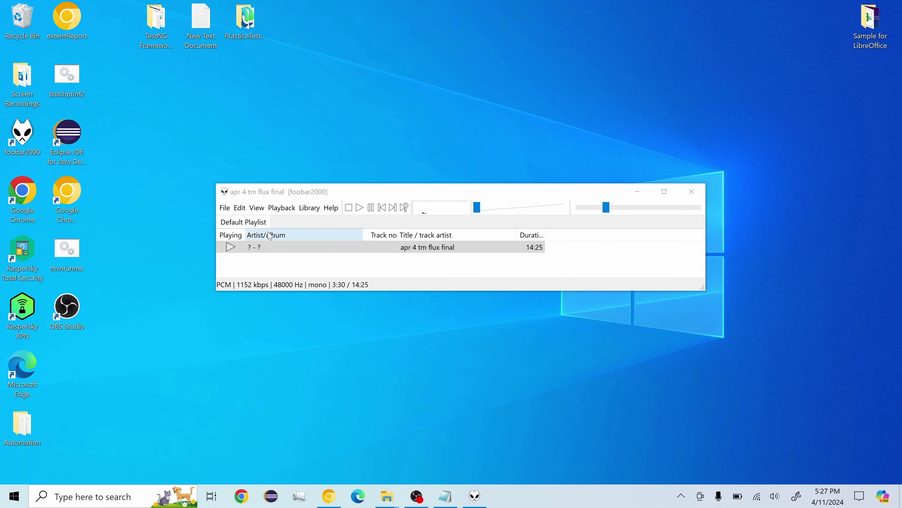
View the Peak Meter visualization in full screen, restore it to a window and close it
{"action": "left_click", "coordinate": [256, 207]}
{"action": "mouse_move", "coordinate": [320, 232]}
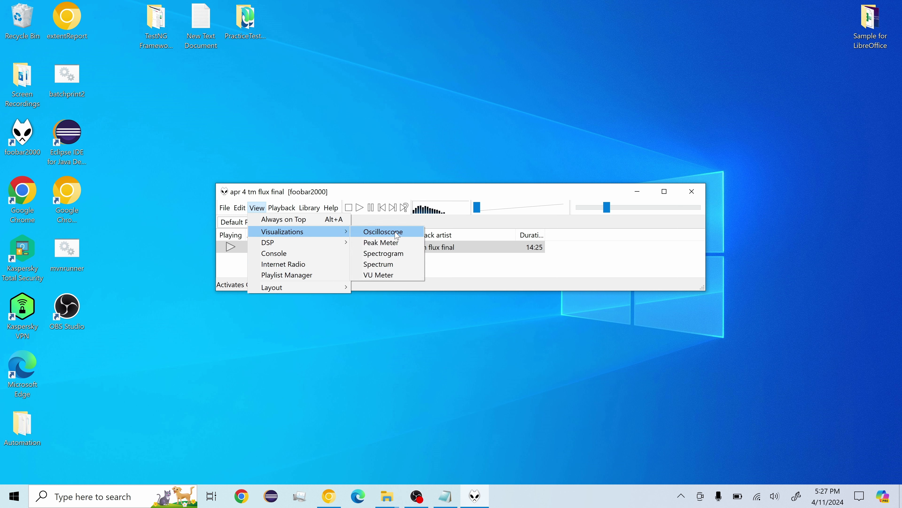
{"action": "left_click", "coordinate": [394, 245]}
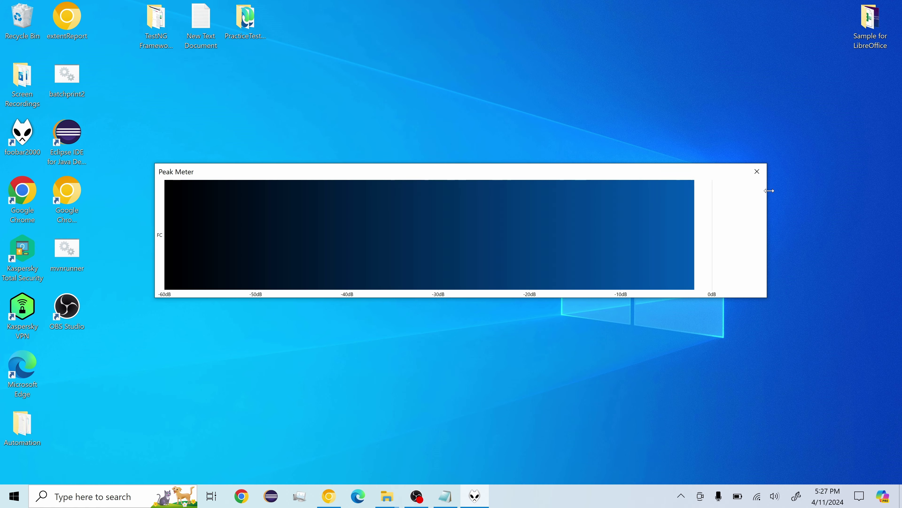
{"action": "double_click", "coordinate": [655, 208]}
{"action": "double_click", "coordinate": [613, 232]}
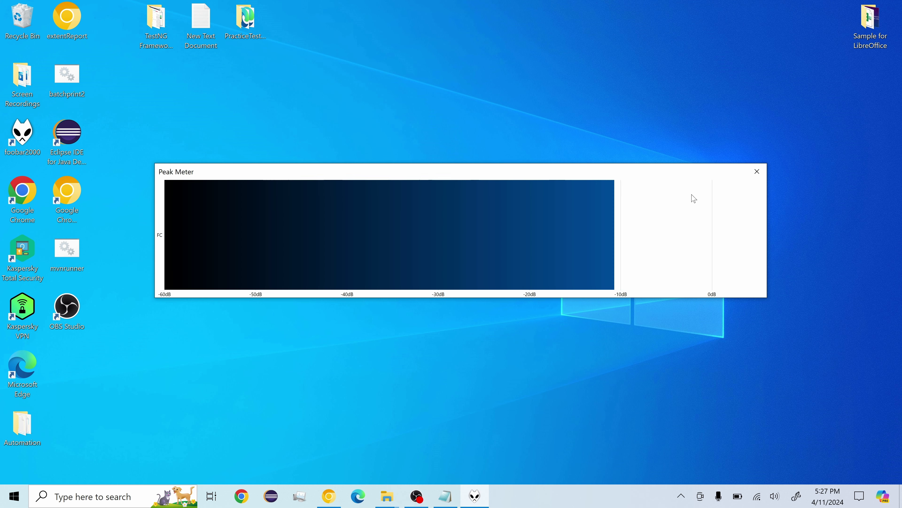
{"action": "left_click", "coordinate": [757, 171]}
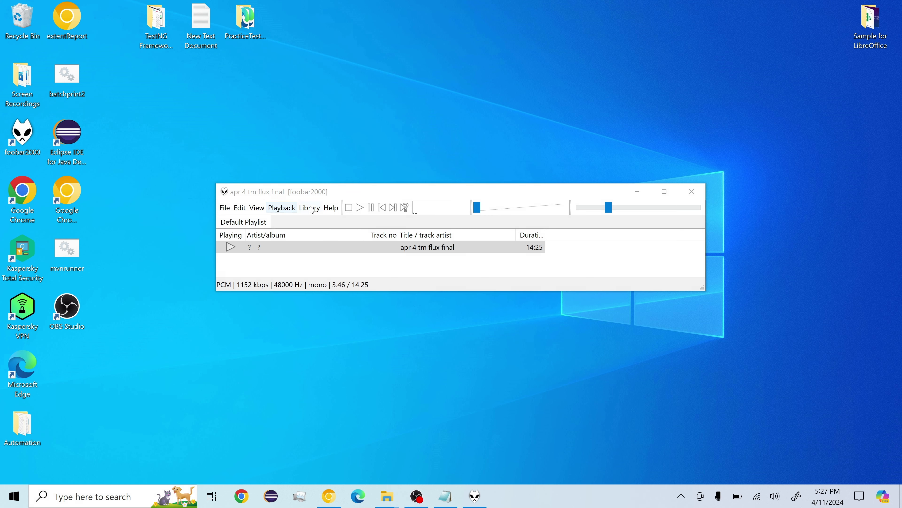
Open the Spectrogram visualization and show it in full screen
{"action": "left_click", "coordinate": [282, 208]}
{"action": "left_click", "coordinate": [256, 210]}
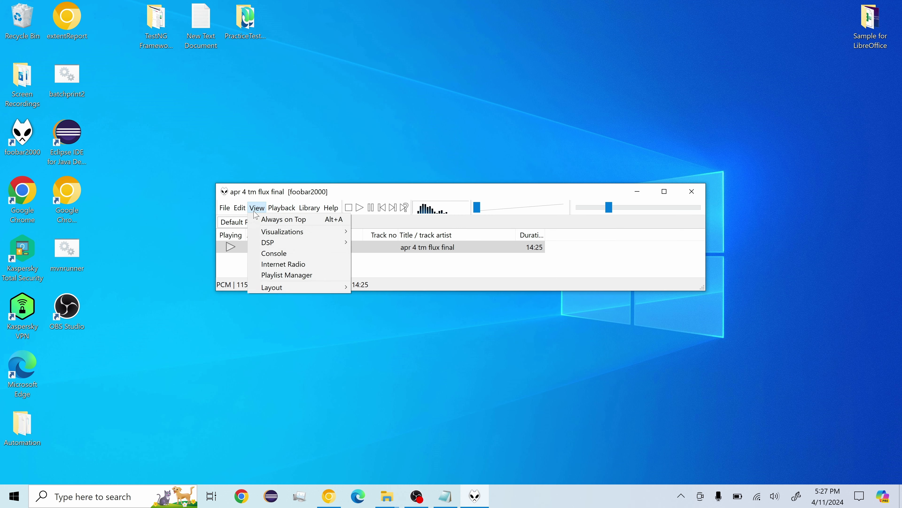
{"action": "mouse_move", "coordinate": [311, 237]}
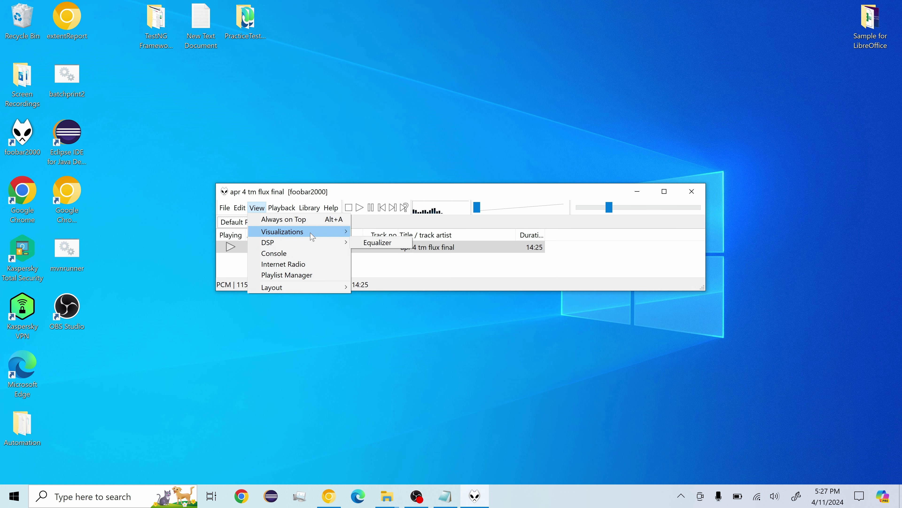
{"action": "left_click", "coordinate": [386, 253]}
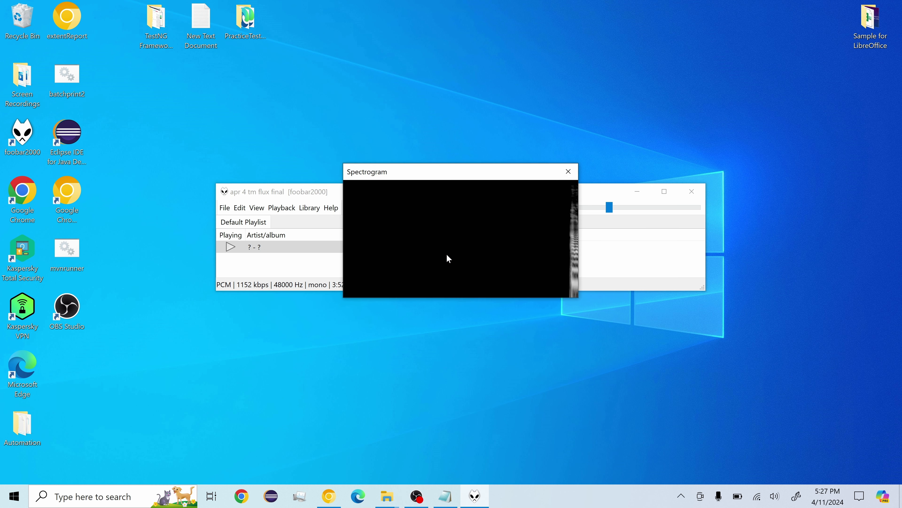
{"action": "double_click", "coordinate": [476, 244]}
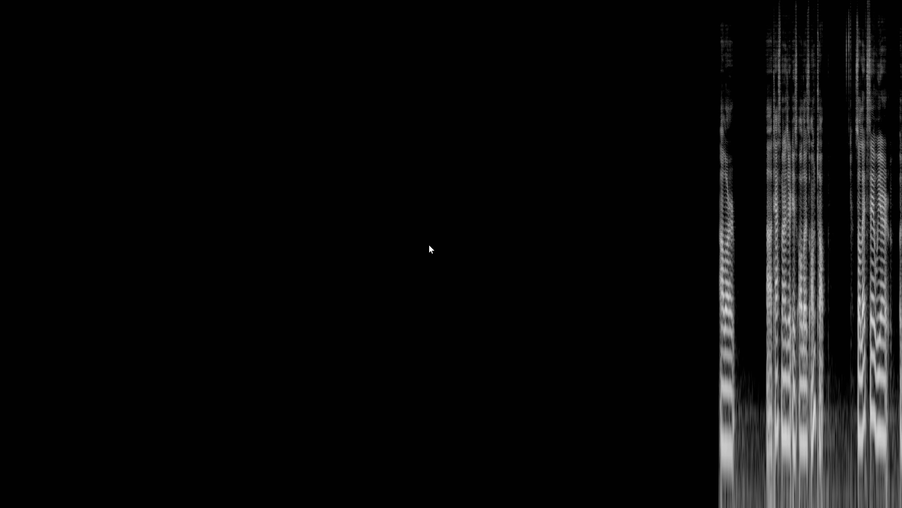
Return the Spectrogram from full screen to a window and close it
{"action": "double_click", "coordinate": [424, 231]}
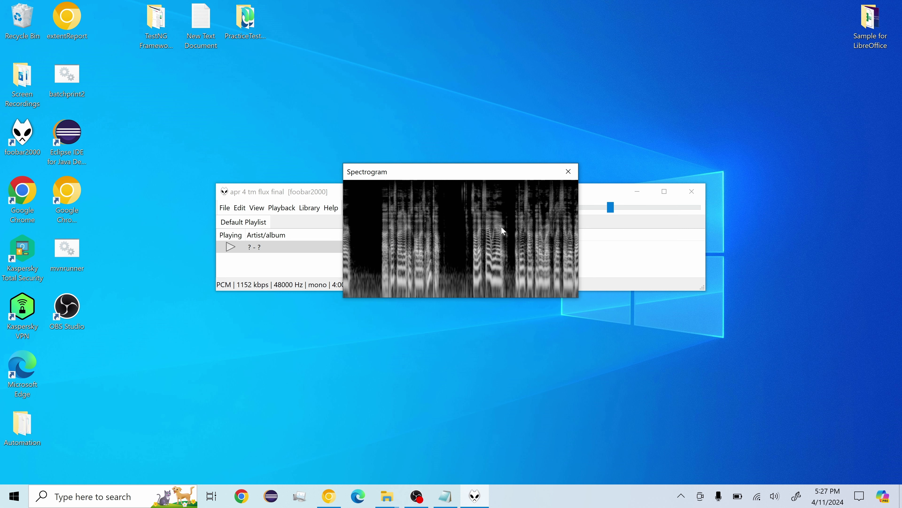
{"action": "left_click", "coordinate": [568, 171]}
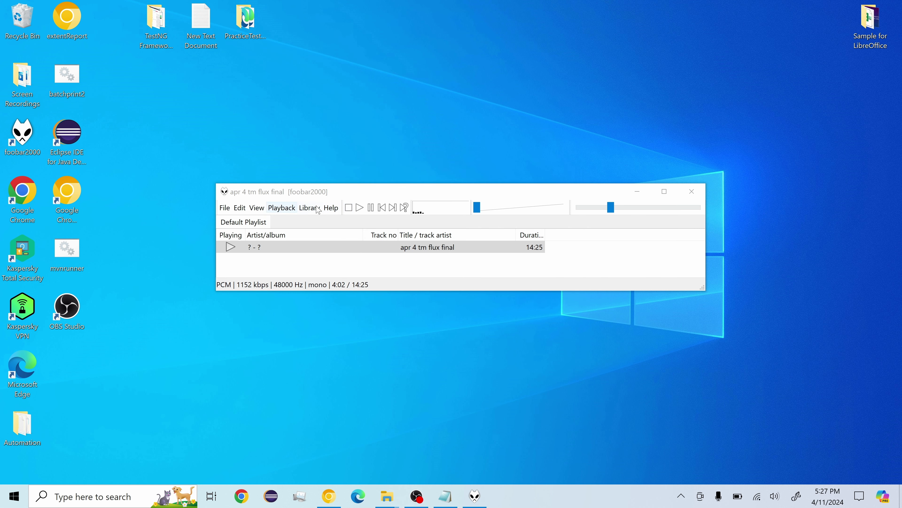
Open the Spectrum visualization, view it in full screen, return it to a window and close it
{"action": "left_click", "coordinate": [281, 208]}
{"action": "mouse_move", "coordinate": [257, 207]}
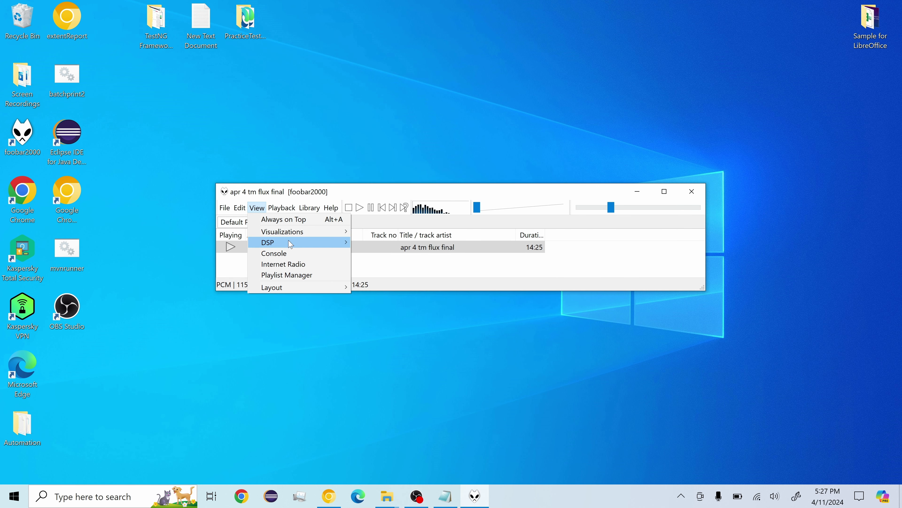
{"action": "left_click", "coordinate": [377, 265]}
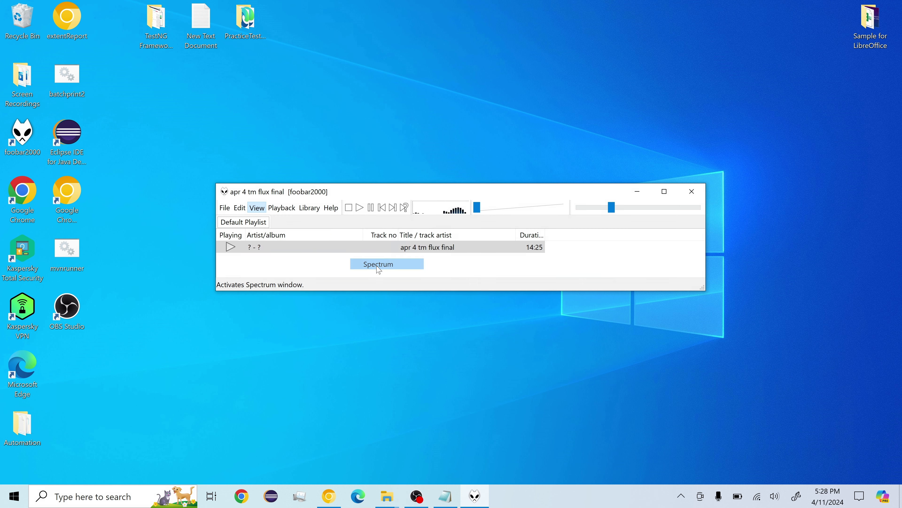
{"action": "double_click", "coordinate": [378, 268]}
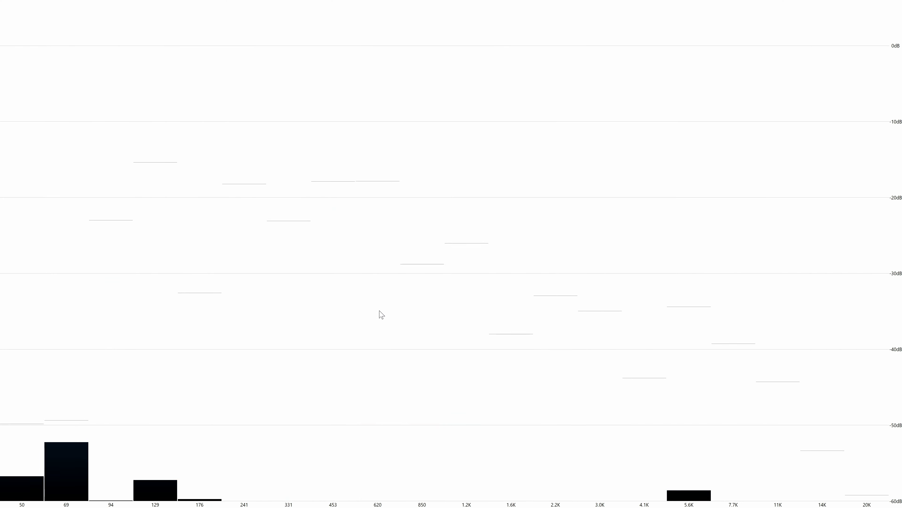
{"action": "double_click", "coordinate": [398, 285]}
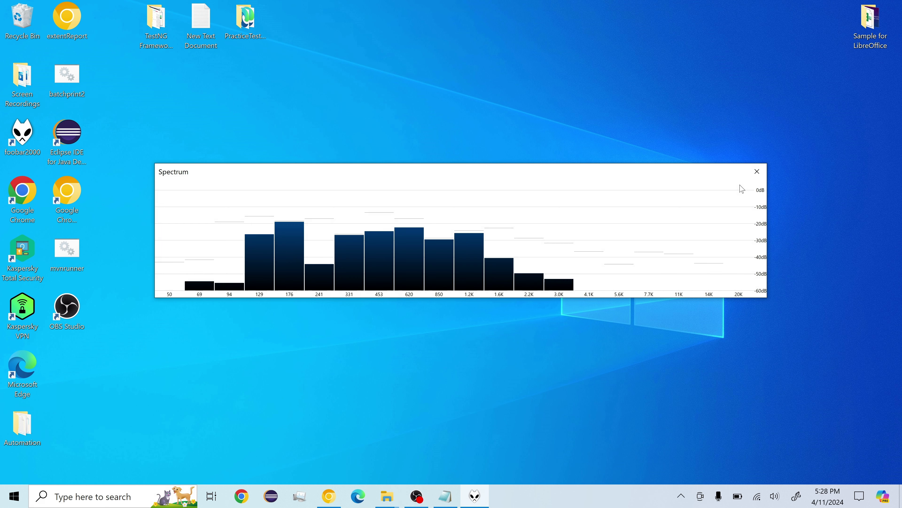
{"action": "left_click", "coordinate": [757, 171]}
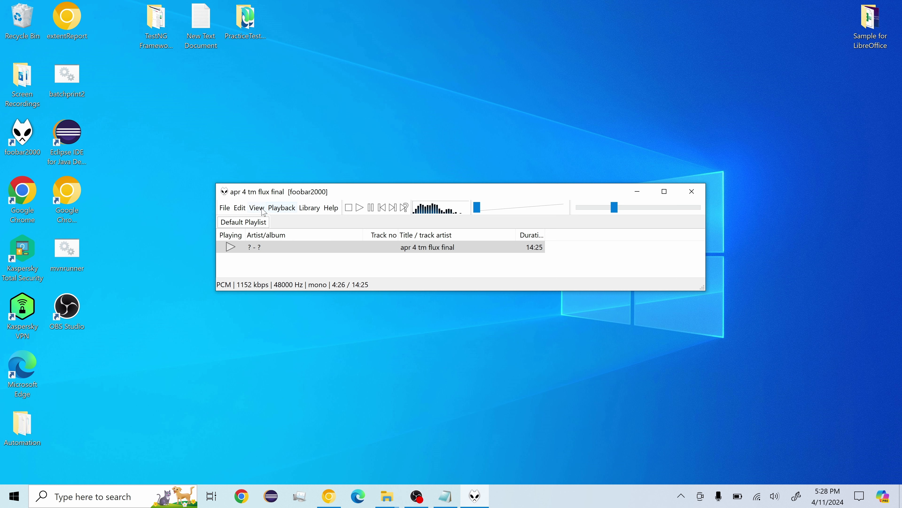
Reopen the Spectrum visualization, switch it in and out of full screen twice and close it
{"action": "mouse_move", "coordinate": [310, 235]}
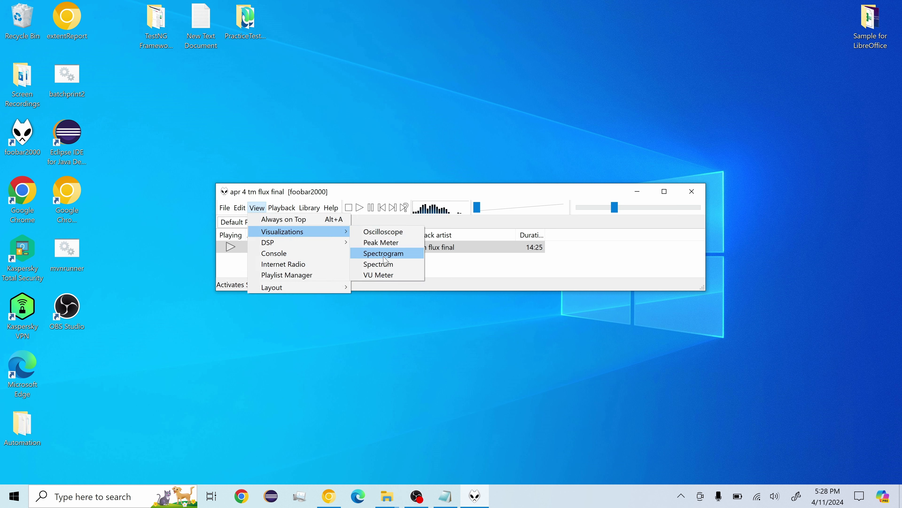
{"action": "left_click", "coordinate": [403, 269]}
{"action": "double_click", "coordinate": [436, 250]}
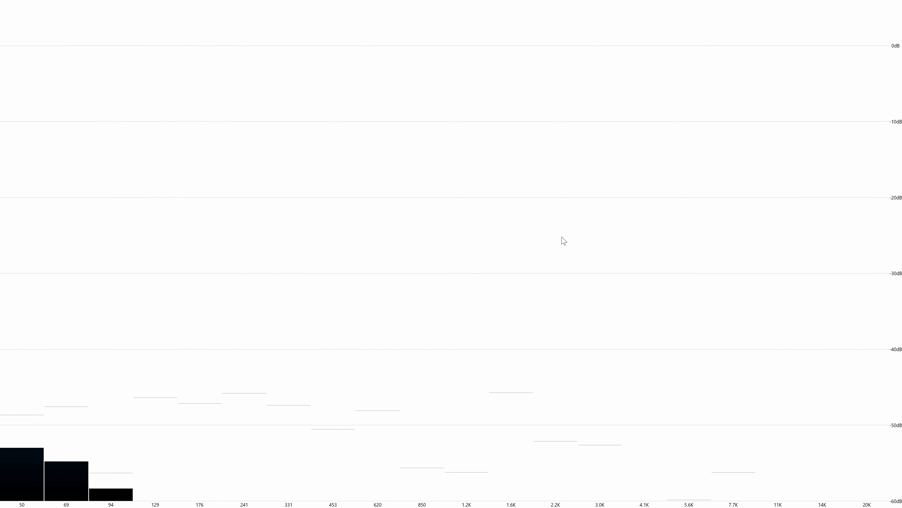
{"action": "double_click", "coordinate": [489, 219]}
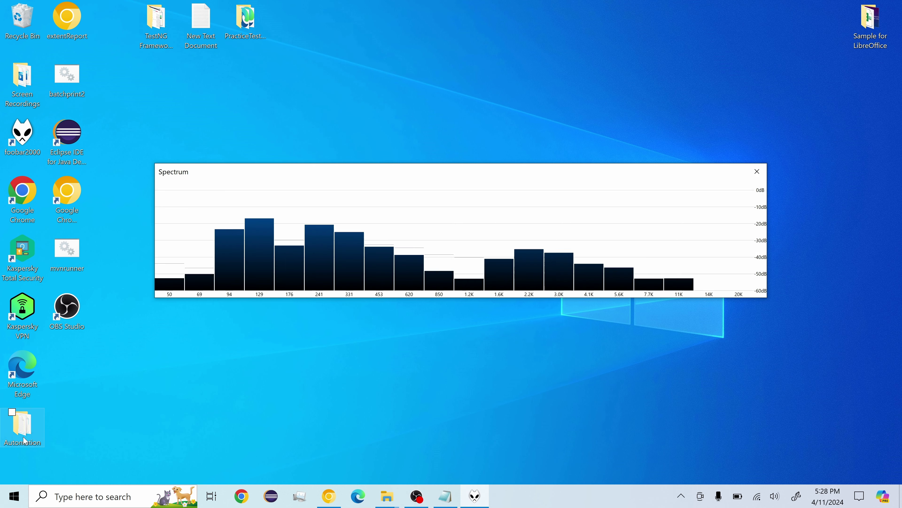
{"action": "double_click", "coordinate": [519, 247]}
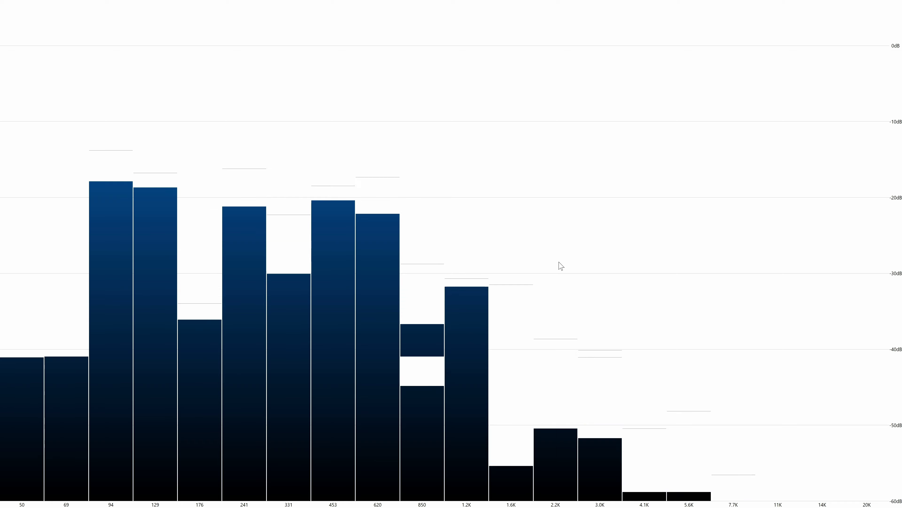
{"action": "double_click", "coordinate": [558, 179]}
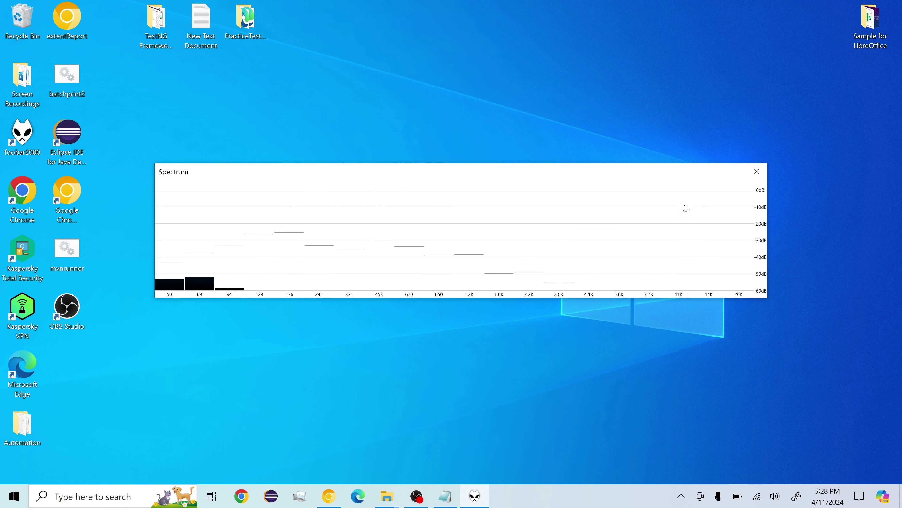
{"action": "key", "text": "alt+F4"}
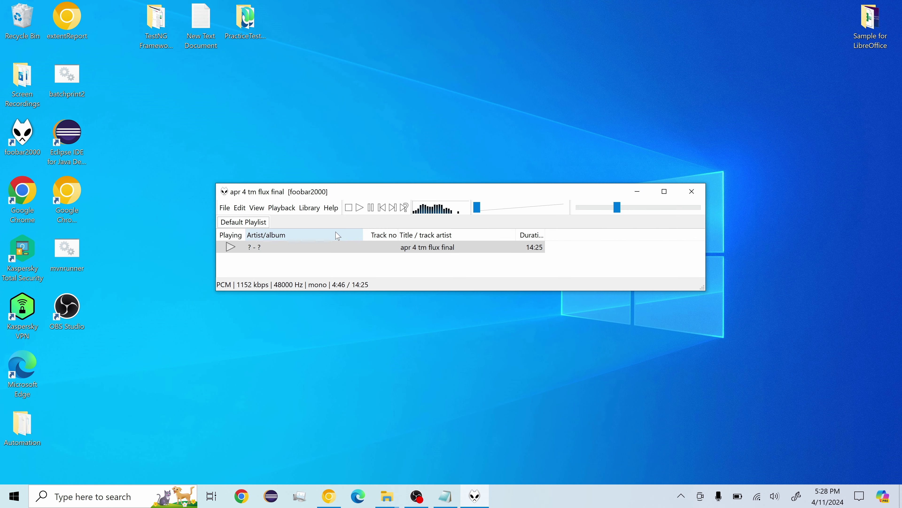
View the VU Meter visualization in its window, and close both it and the player
{"action": "left_click", "coordinate": [261, 210]}
{"action": "mouse_move", "coordinate": [341, 232]}
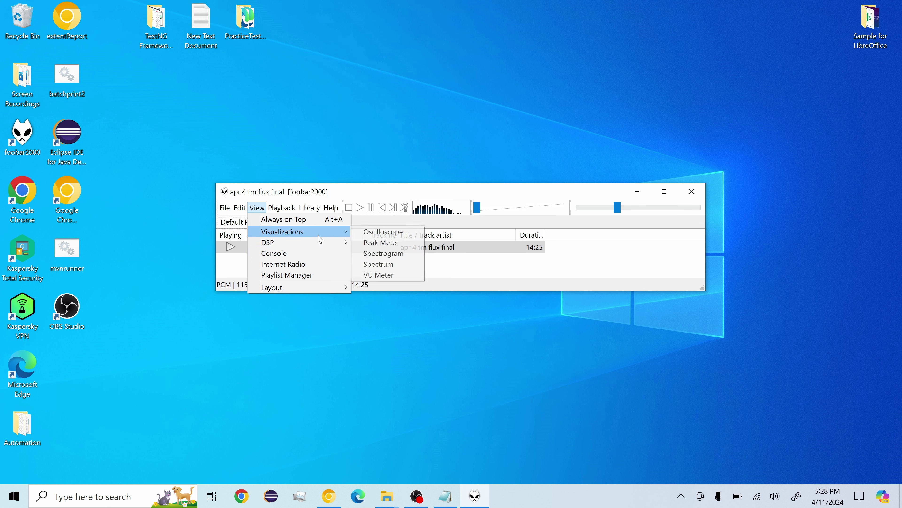
{"action": "left_click", "coordinate": [378, 273]}
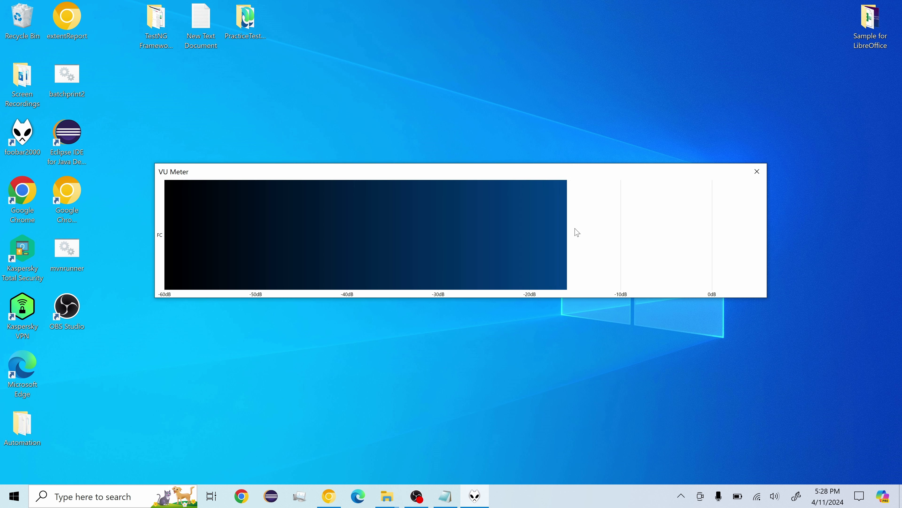
{"action": "left_click", "coordinate": [758, 171]}
{"action": "left_click", "coordinate": [703, 191]}
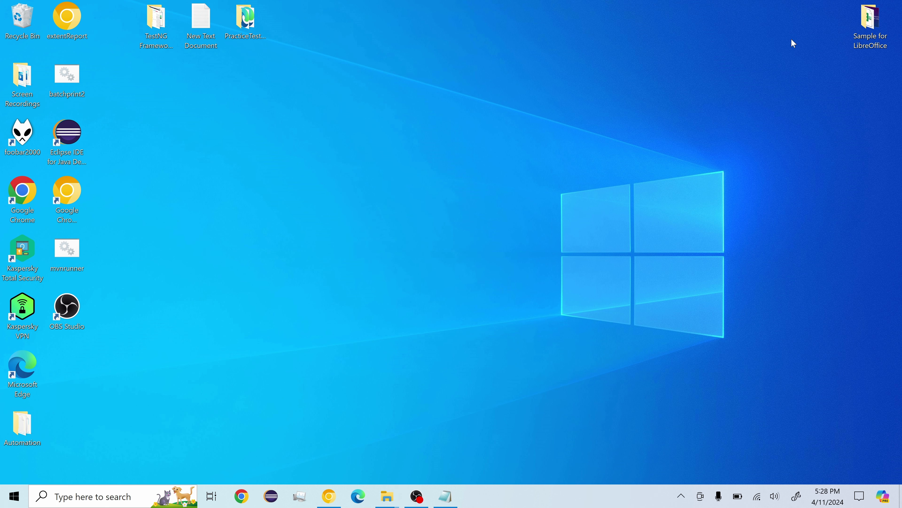
Play the WAV file "apr 4 tm flux final" from the desktop folder "Sample for LibreOffice" with the default player, and close the folder and player
{"action": "double_click", "coordinate": [870, 22]}
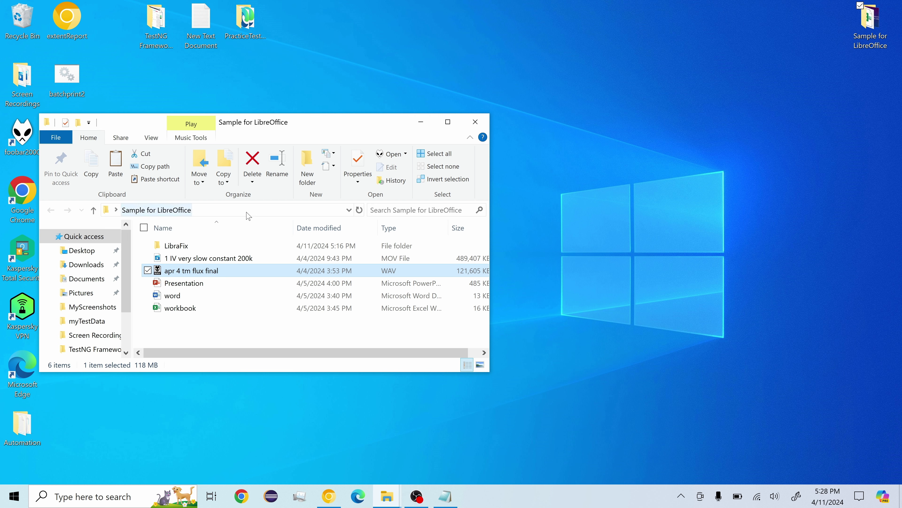
{"action": "double_click", "coordinate": [212, 274]}
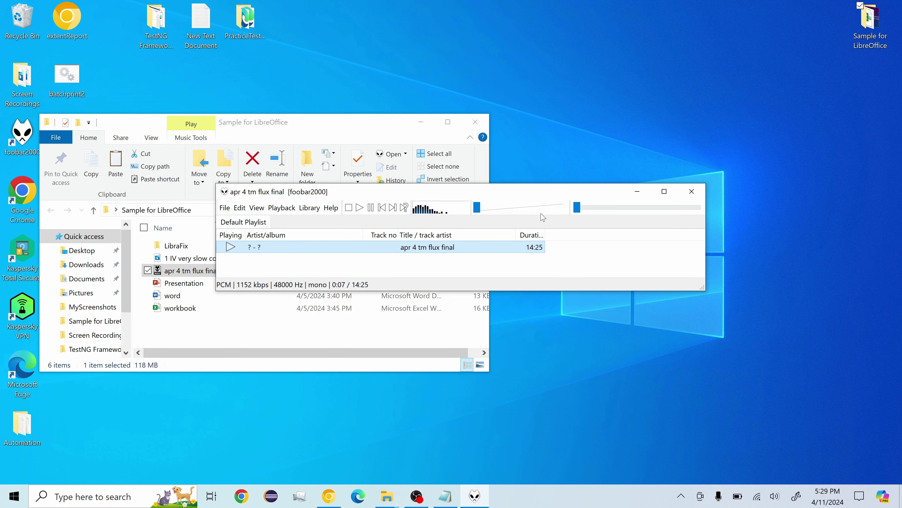
{"action": "left_click_drag", "start_coordinate": [366, 124], "coordinate": [502, 126]}
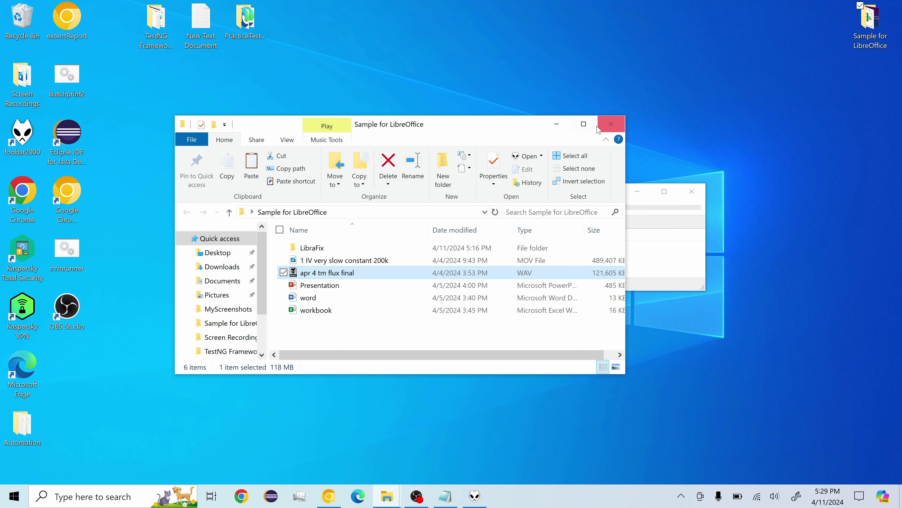
{"action": "left_click", "coordinate": [622, 123]}
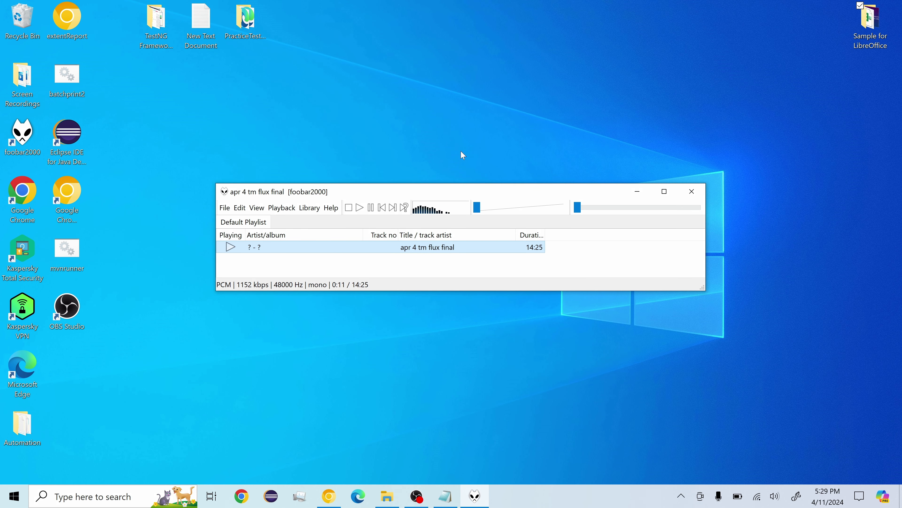
{"action": "left_click", "coordinate": [693, 194]}
Open "apr 4 tm flux final" from the "Sample for LibreOffice" folder with foobar2000, set to always open .wav files
{"action": "double_click", "coordinate": [873, 19]}
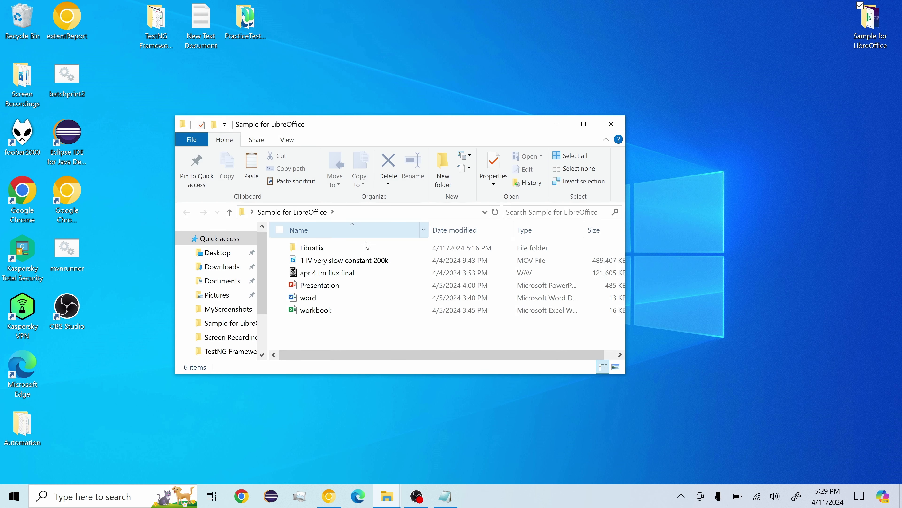
{"action": "left_click", "coordinate": [347, 274]}
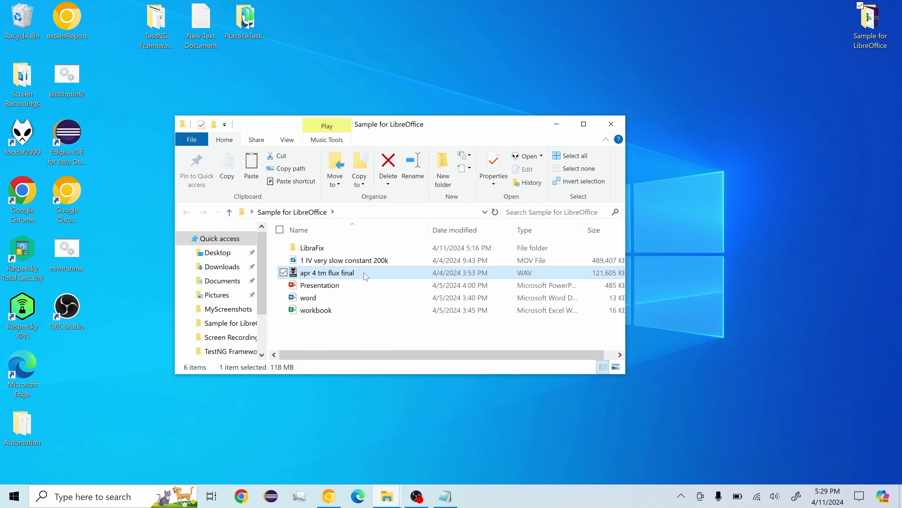
{"action": "right_click", "coordinate": [333, 279]}
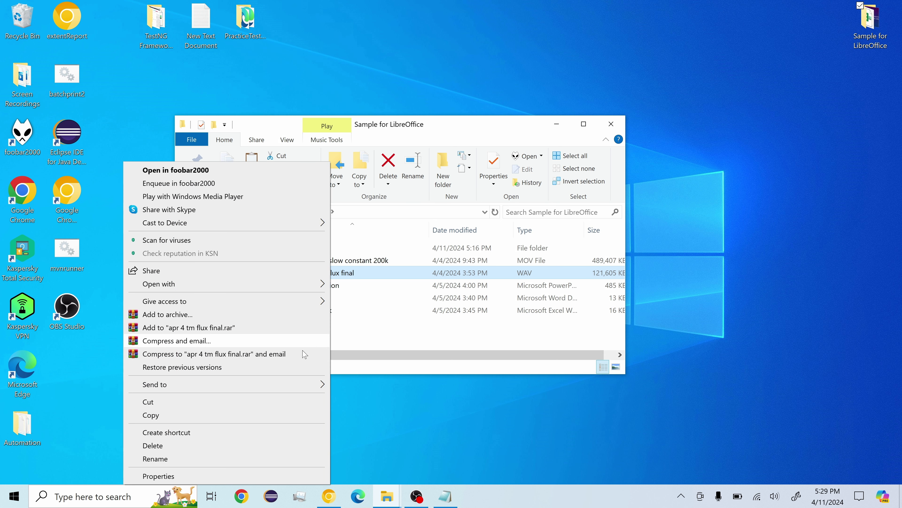
{"action": "mouse_move", "coordinate": [313, 388]}
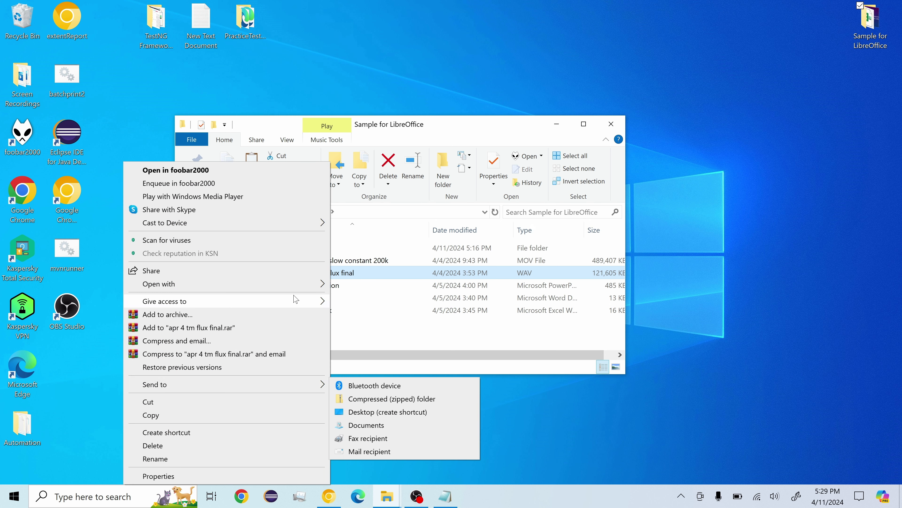
{"action": "mouse_move", "coordinate": [307, 285]}
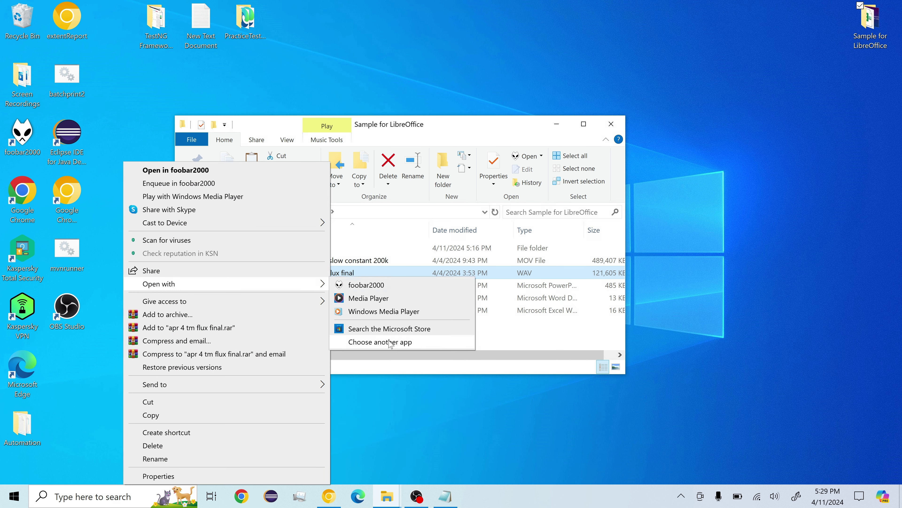
{"action": "left_click", "coordinate": [381, 342]}
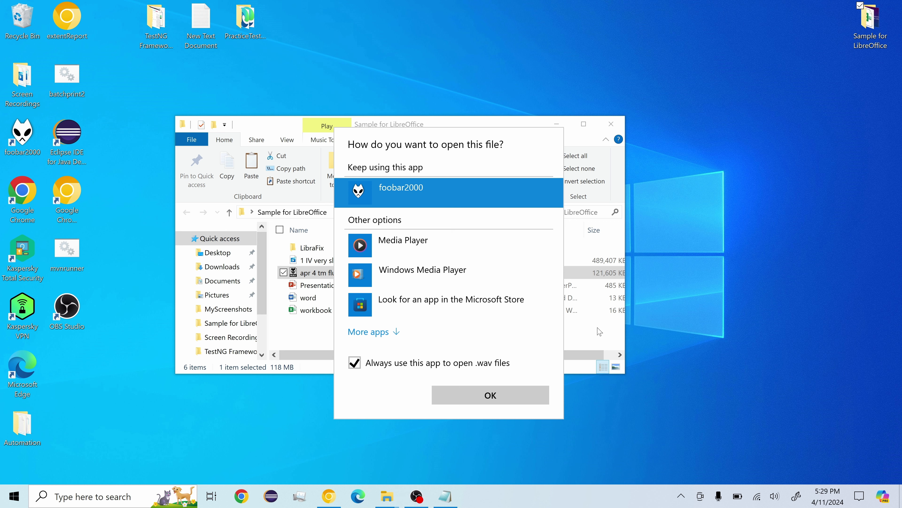
{"action": "left_click", "coordinate": [504, 399]}
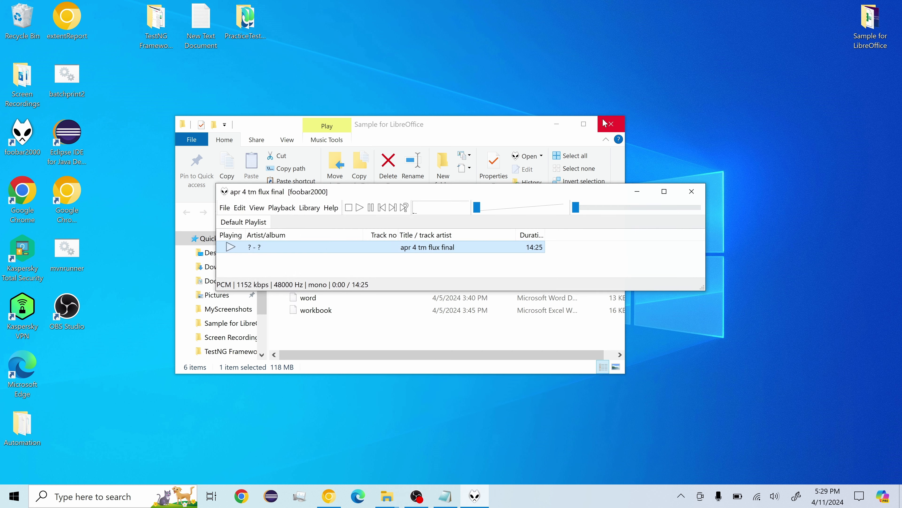
Close foobar2000 and the folder window, and switch to OBS Studio
{"action": "left_click", "coordinate": [686, 198]}
{"action": "left_click", "coordinate": [611, 124]}
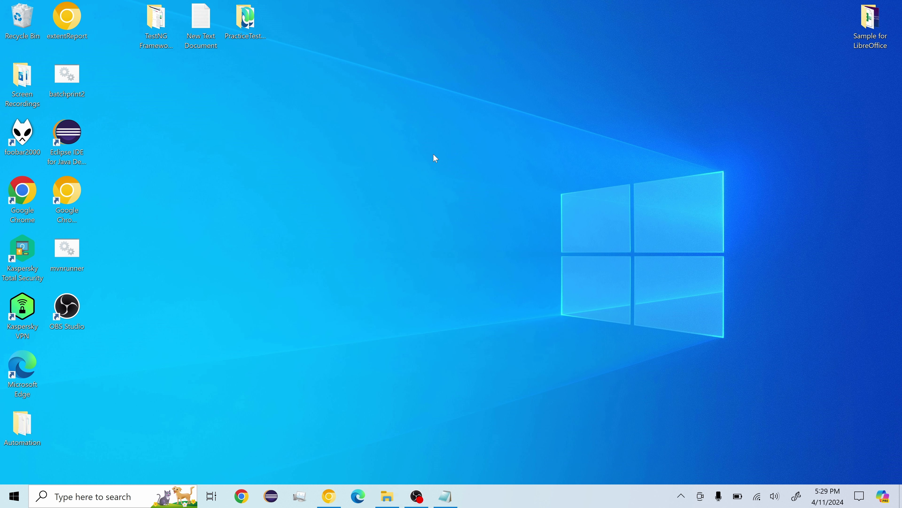
{"action": "left_click", "coordinate": [427, 487]}
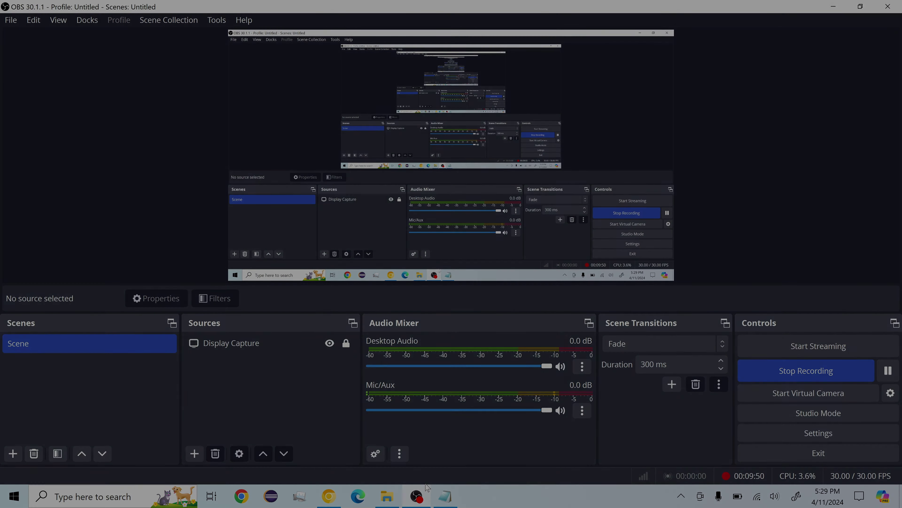